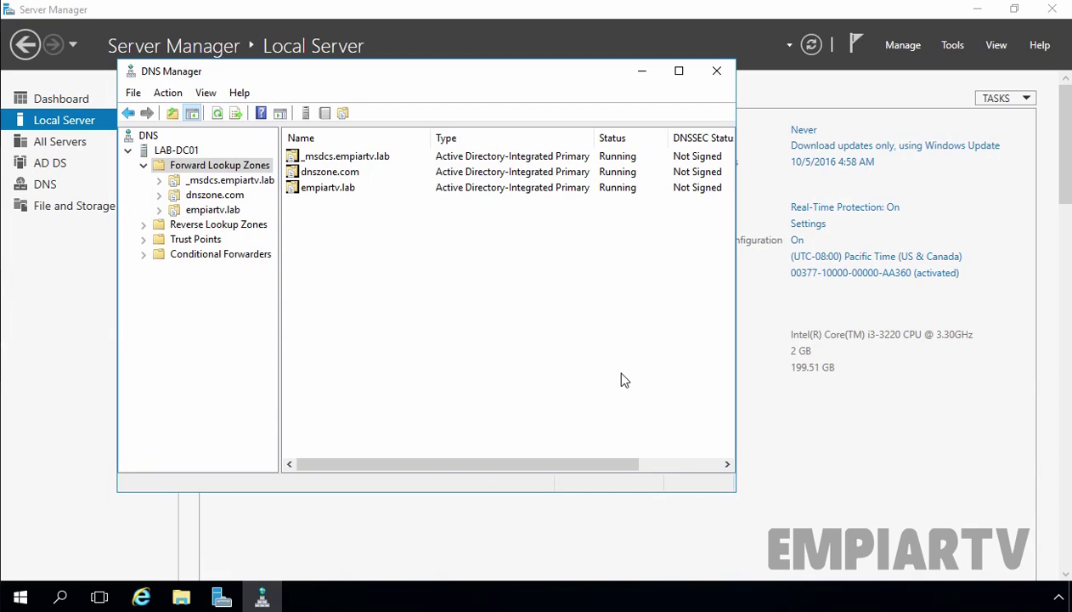
Examine the replication scope options for a new Active Directory-integrated primary forward lookup zone on LAB-DC01, without creating the zone.
right_click(216, 168)
click(256, 180)
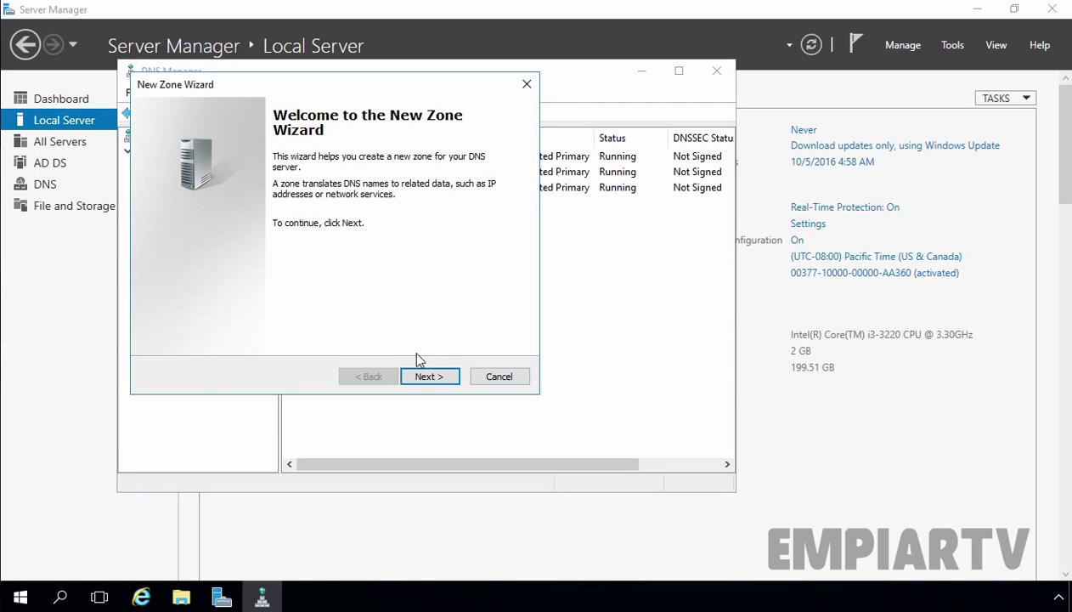
click(427, 377)
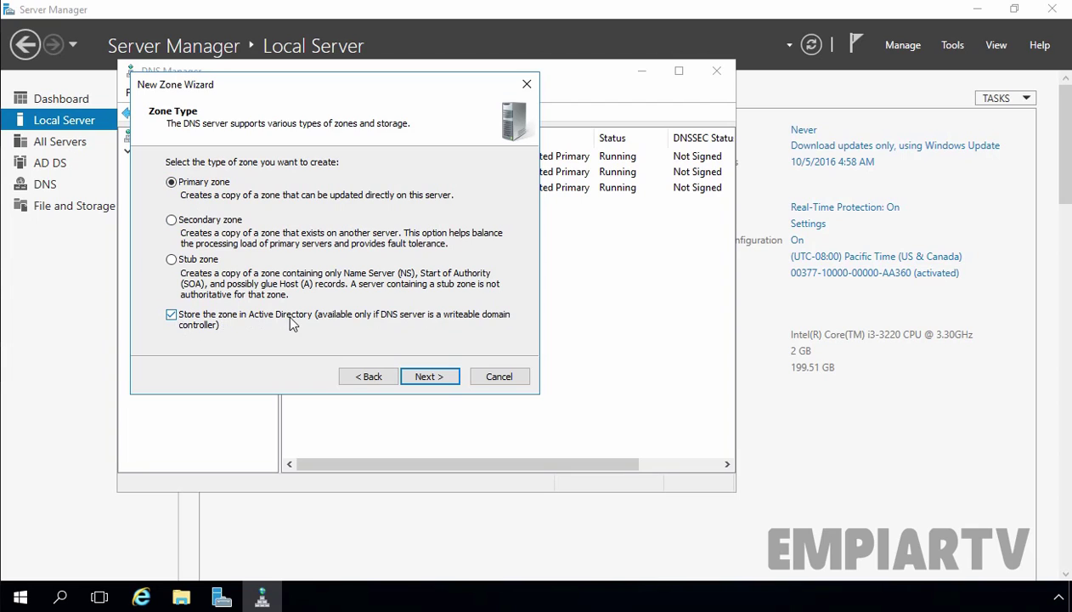
click(437, 379)
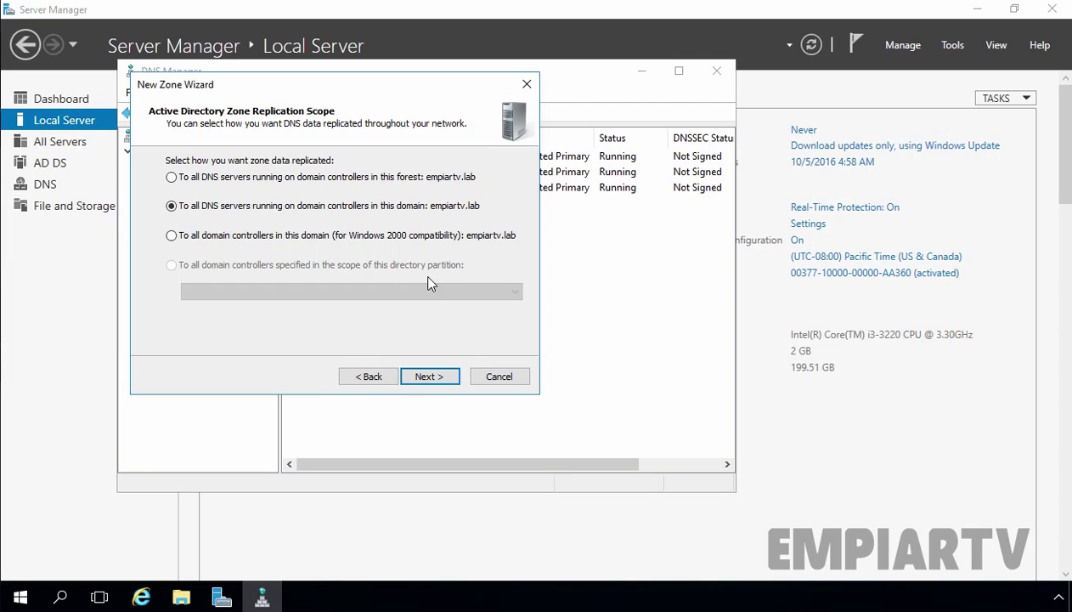
click(519, 378)
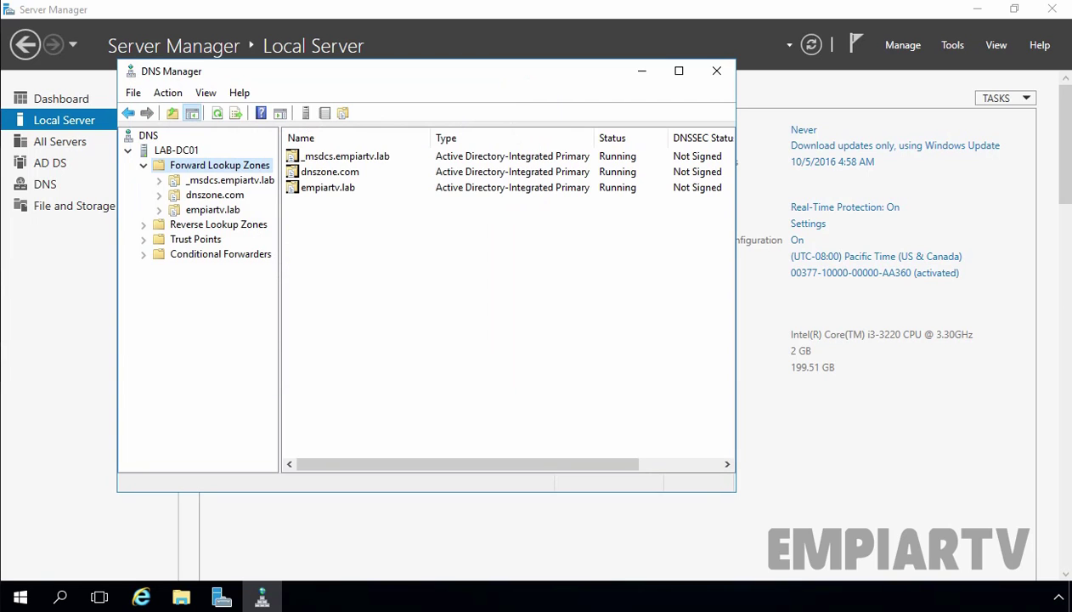
Open a Command Prompt with administrator rights, set its font size to 20, and reposition its window.
right_click(20, 597)
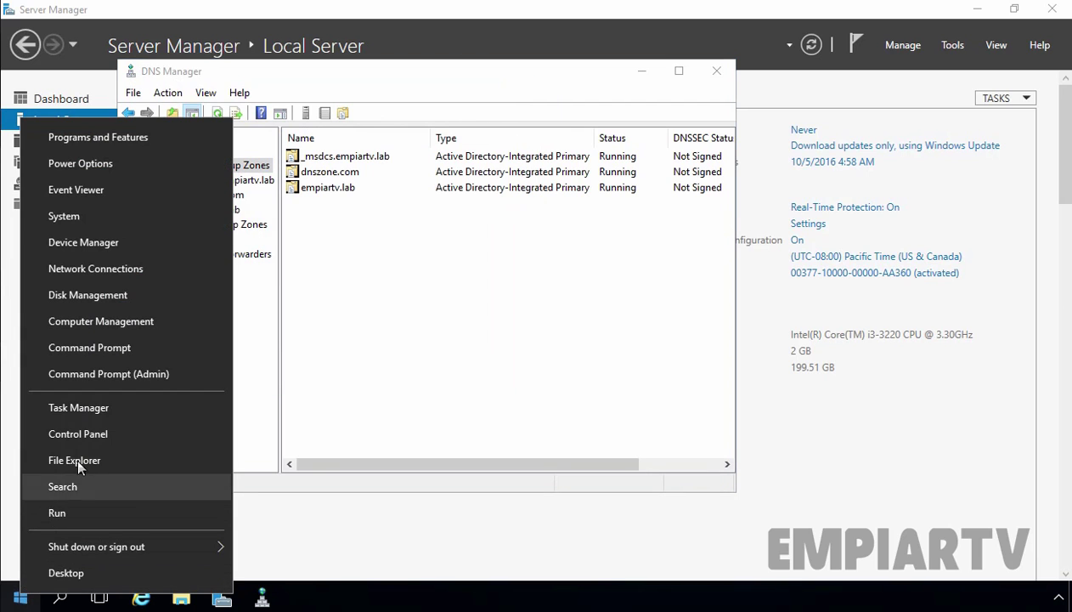
click(99, 380)
right_click(294, 141)
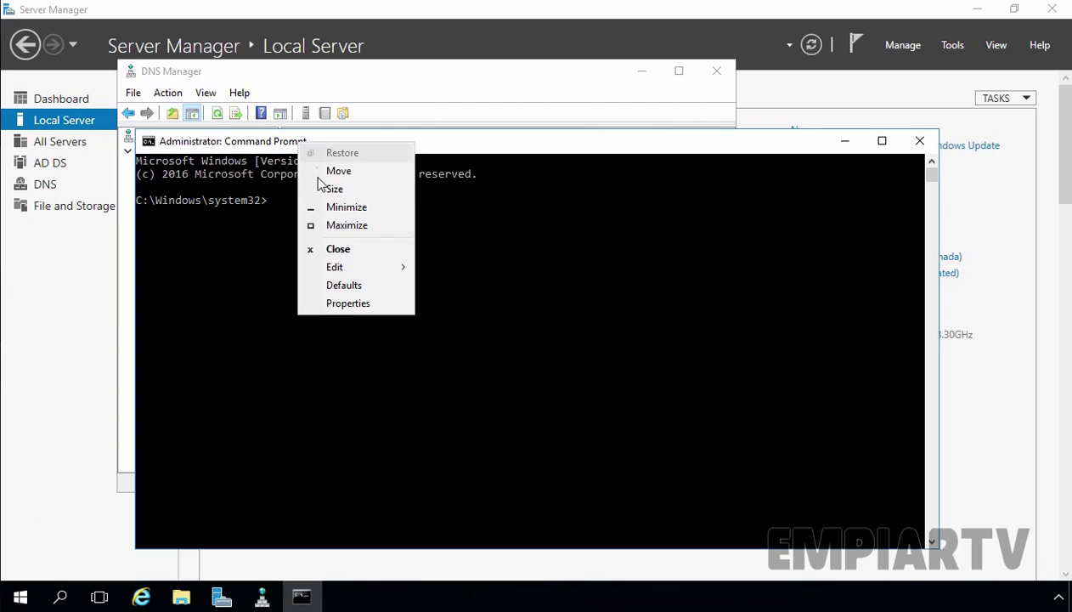
click(344, 304)
click(181, 259)
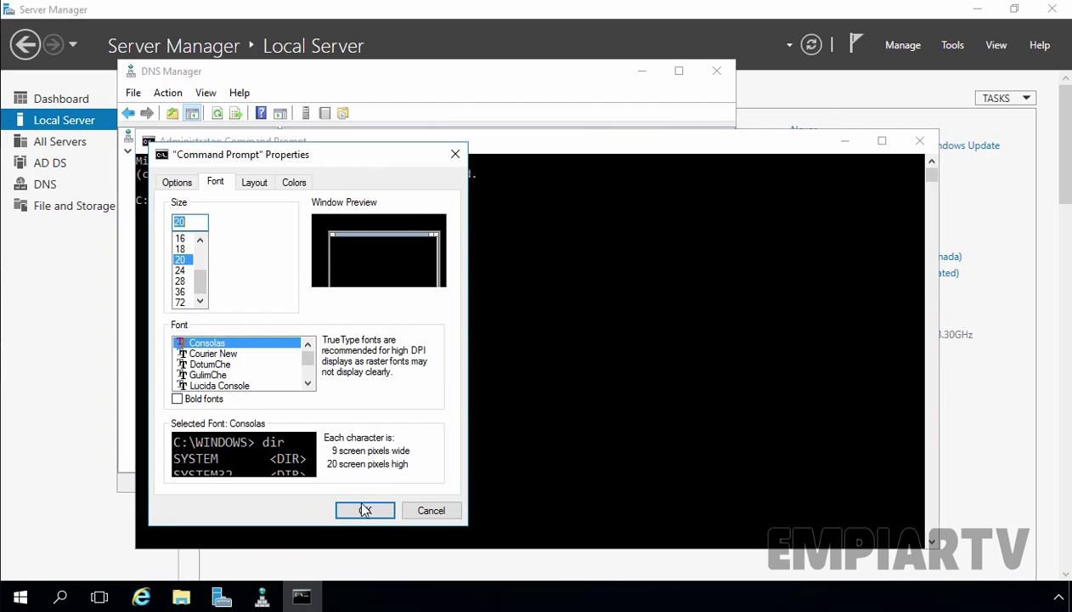
click(364, 508)
drag(342, 144, 253, 45)
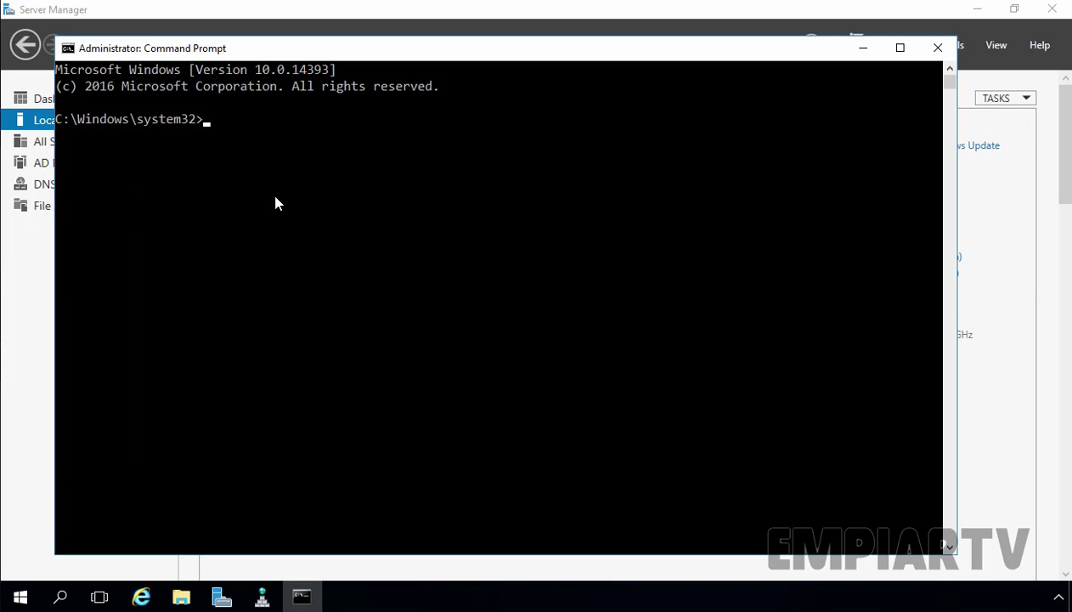
Create the directory partition by running dnscmd 192.168.1.5 /createdirectorypartition dnsapplication.empiartv.lab.
text(dnscmd)
text(192.168.1.5)
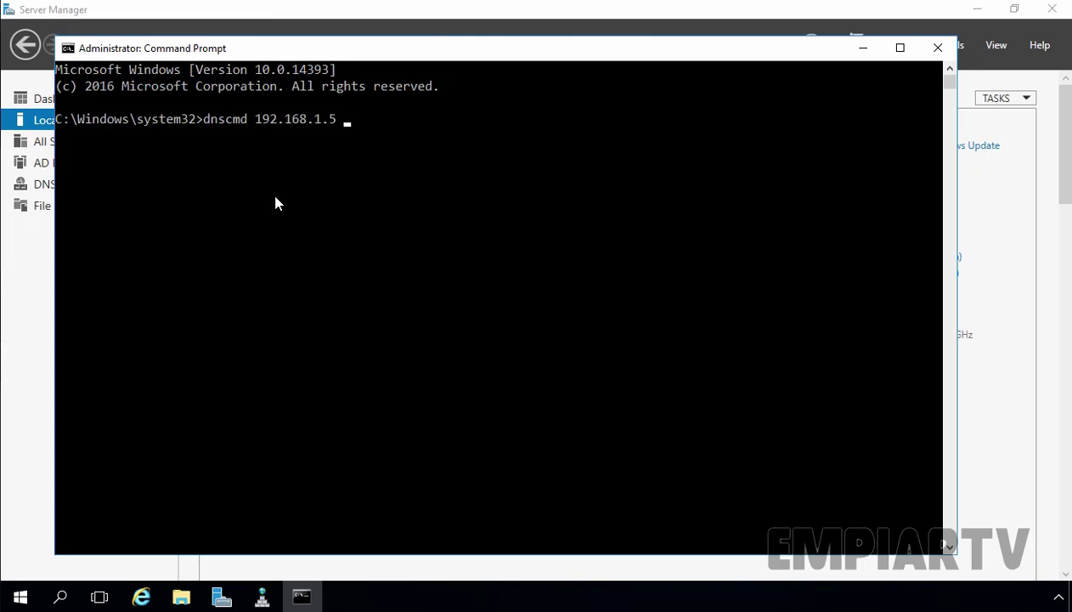
text(/createdirectory)
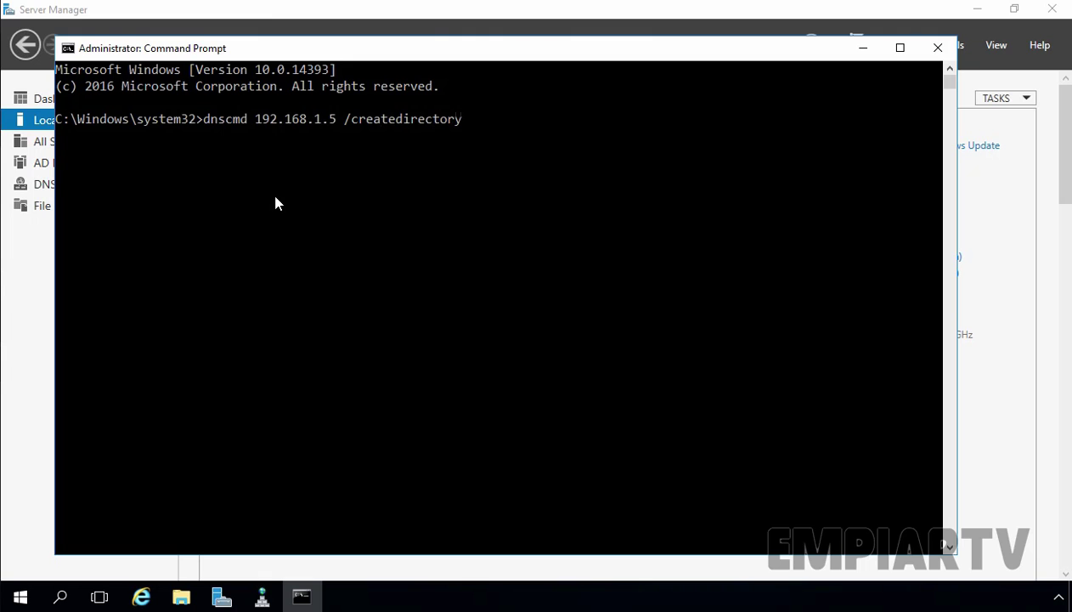
text(partition)
text(dnsapplica)
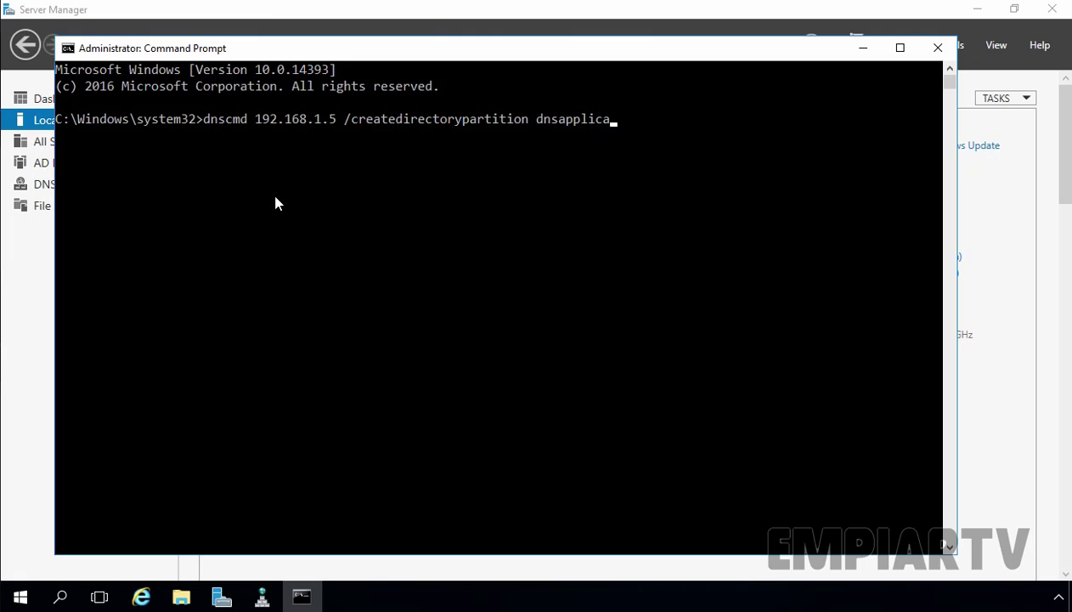
text(tion.empiartv.lab)
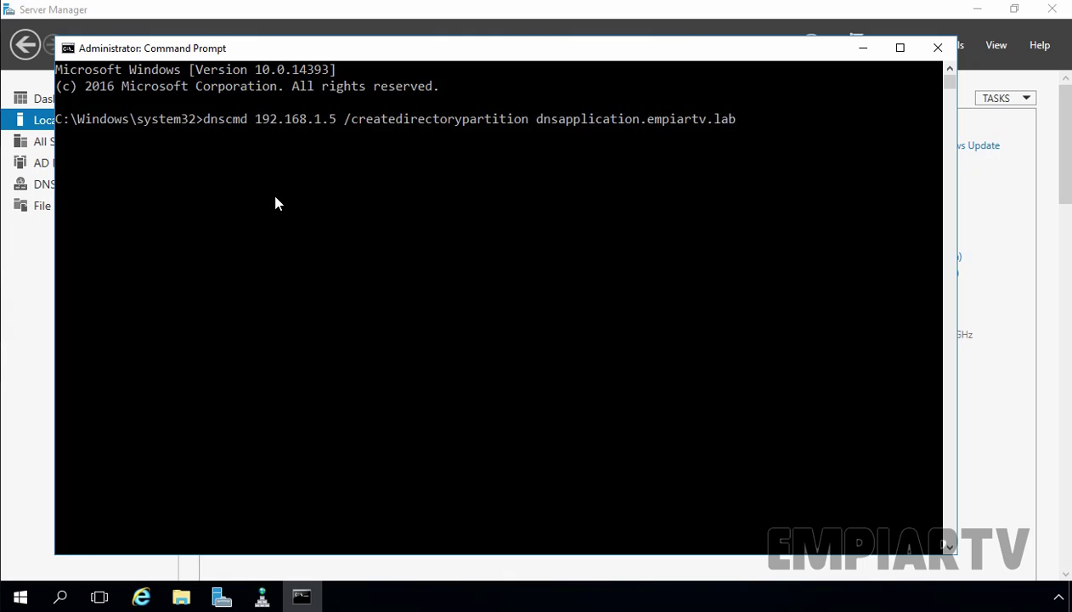
key(Return)
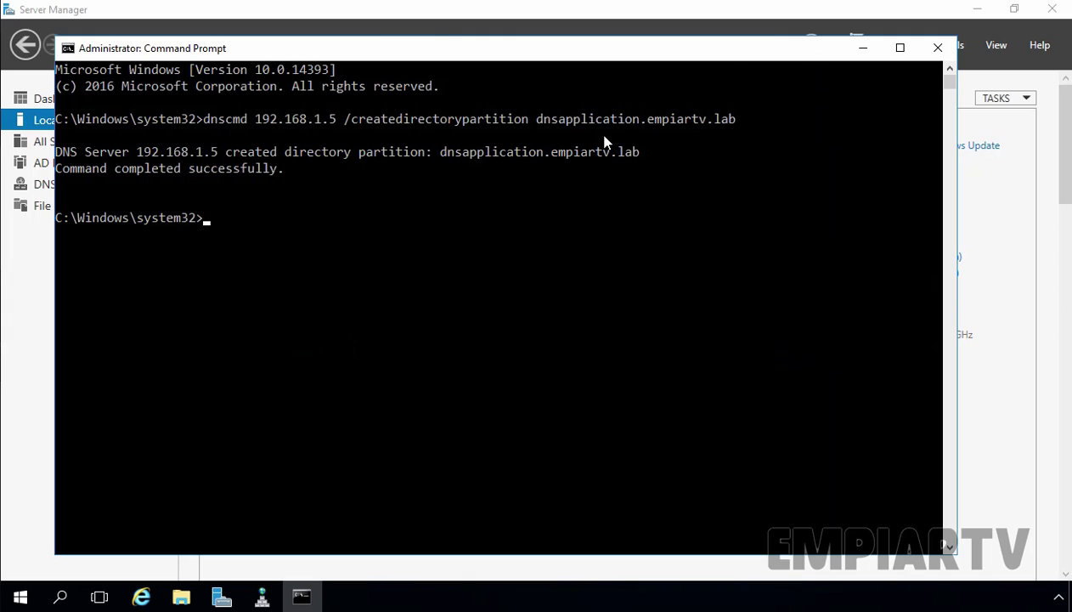
List the server's directory partitions by running dnscmd 192.168.1.5 /enumdirectorypartitions.
text(dnscmd 192.168.1.5)
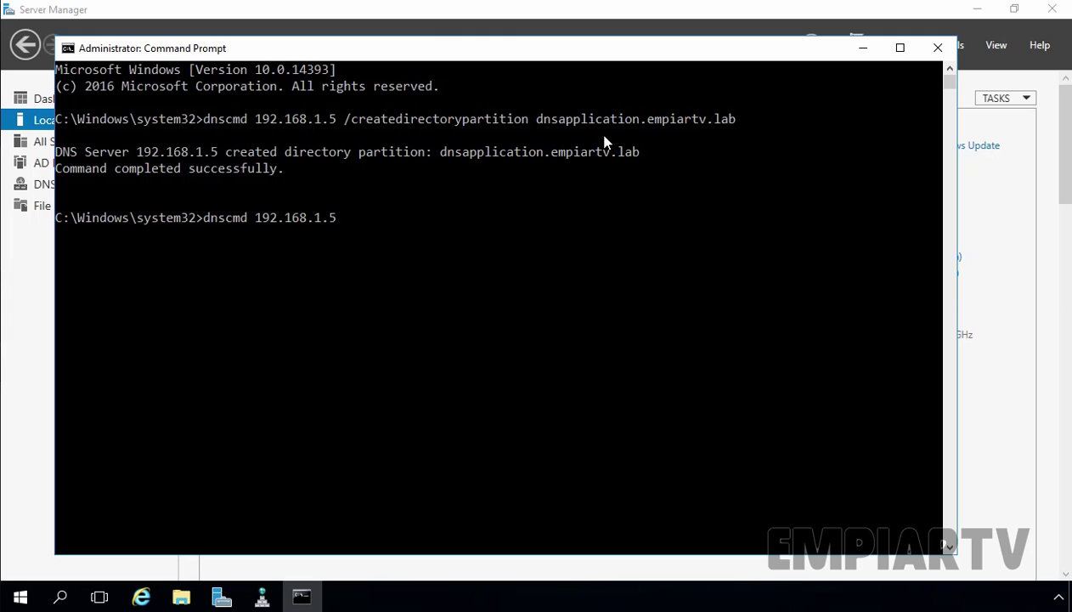
text( /enumdirectorypartitions)
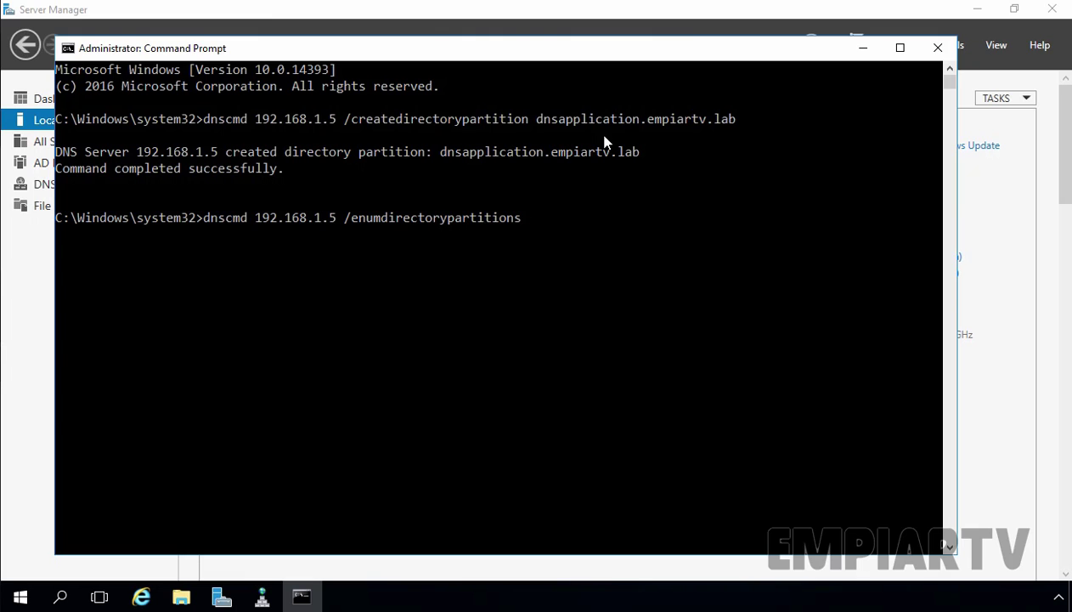
key(Return)
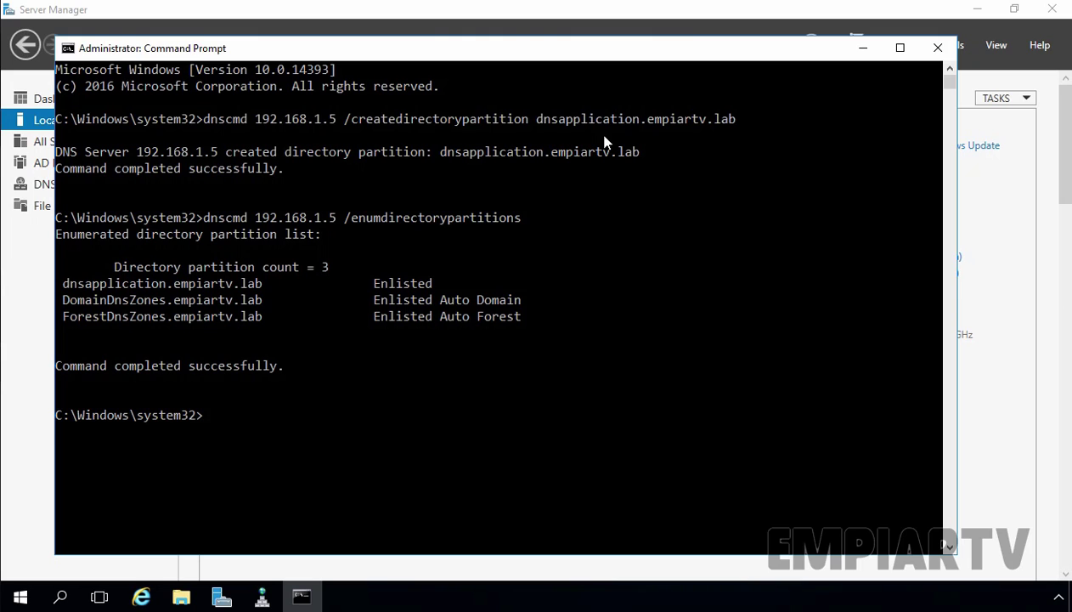
Switch to DNS Manager and check a new primary forward zone's replication scope options for the custom directory partition, without creating the zone.
click(261, 596)
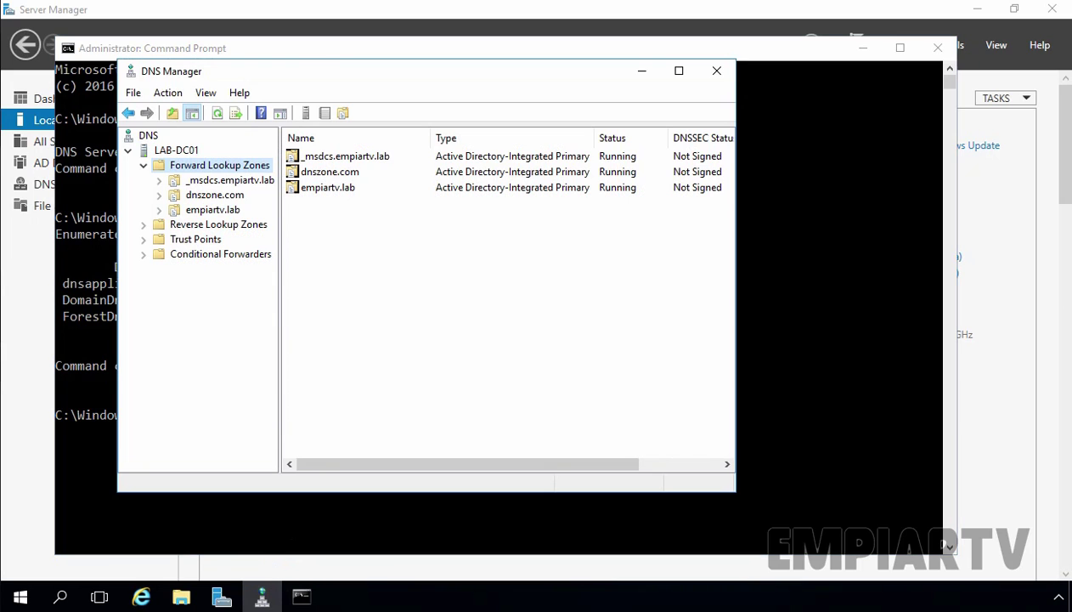
right_click(216, 169)
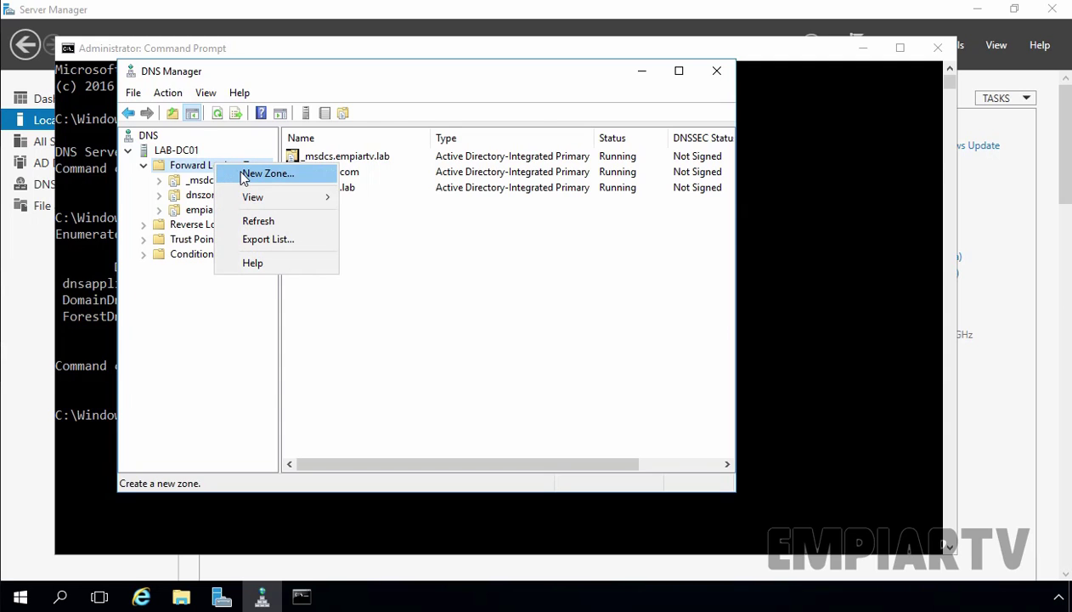
click(237, 172)
click(418, 376)
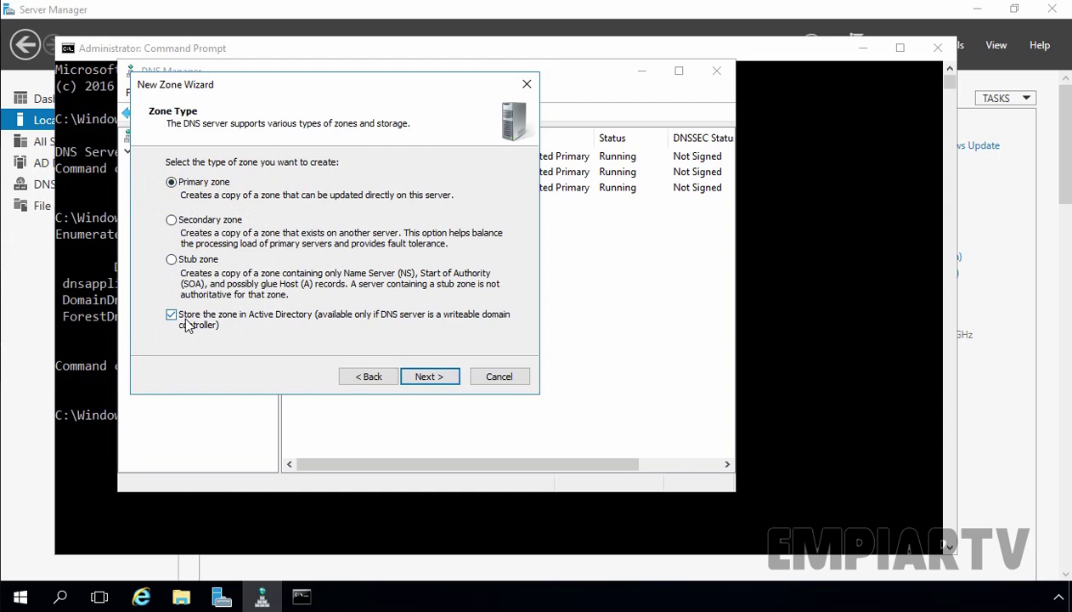
click(429, 377)
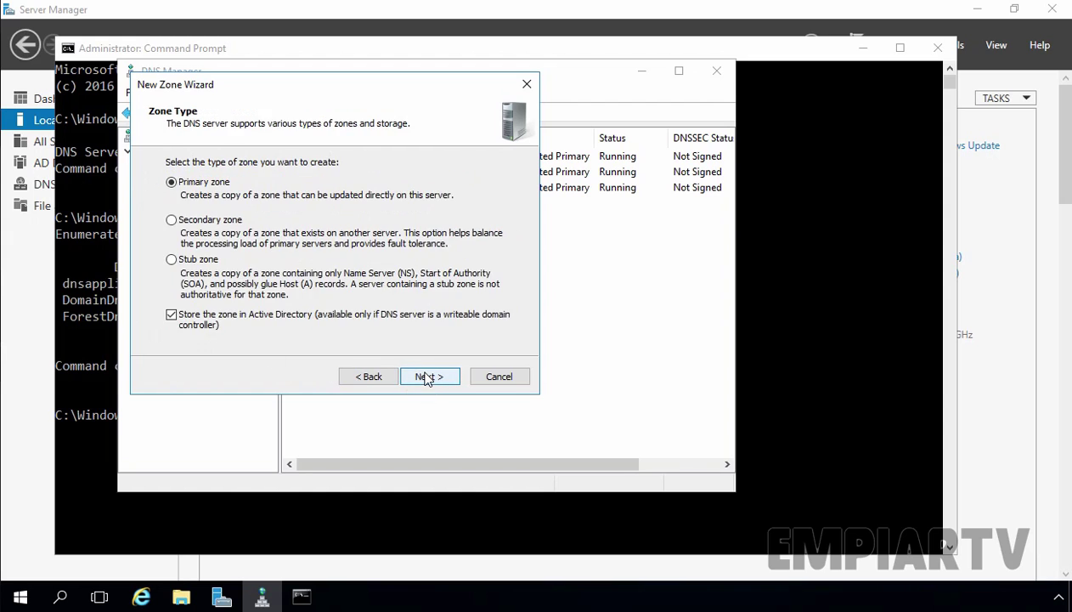
click(427, 377)
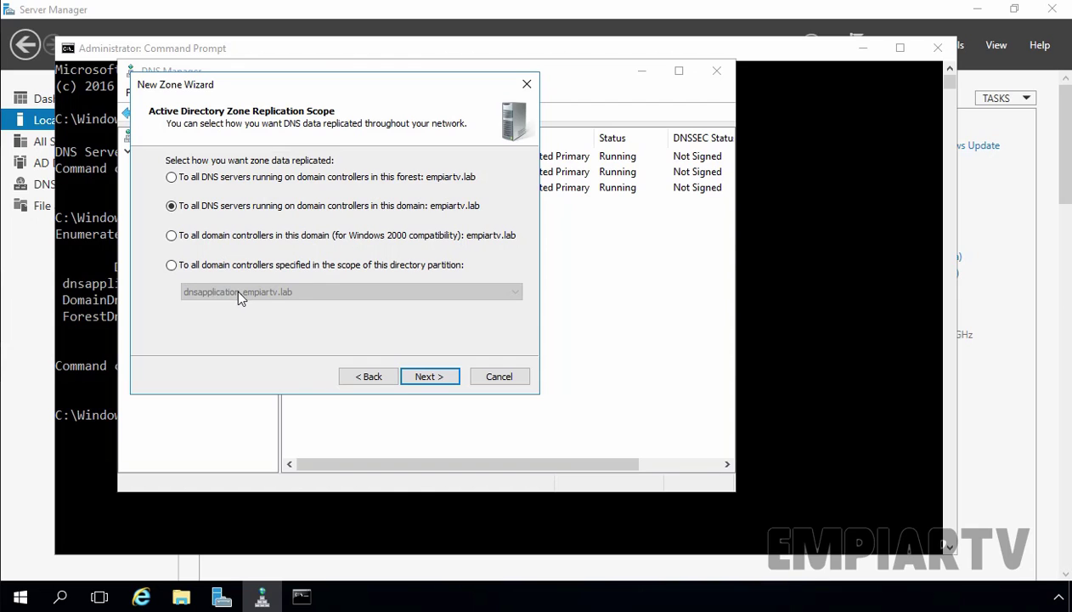
click(499, 376)
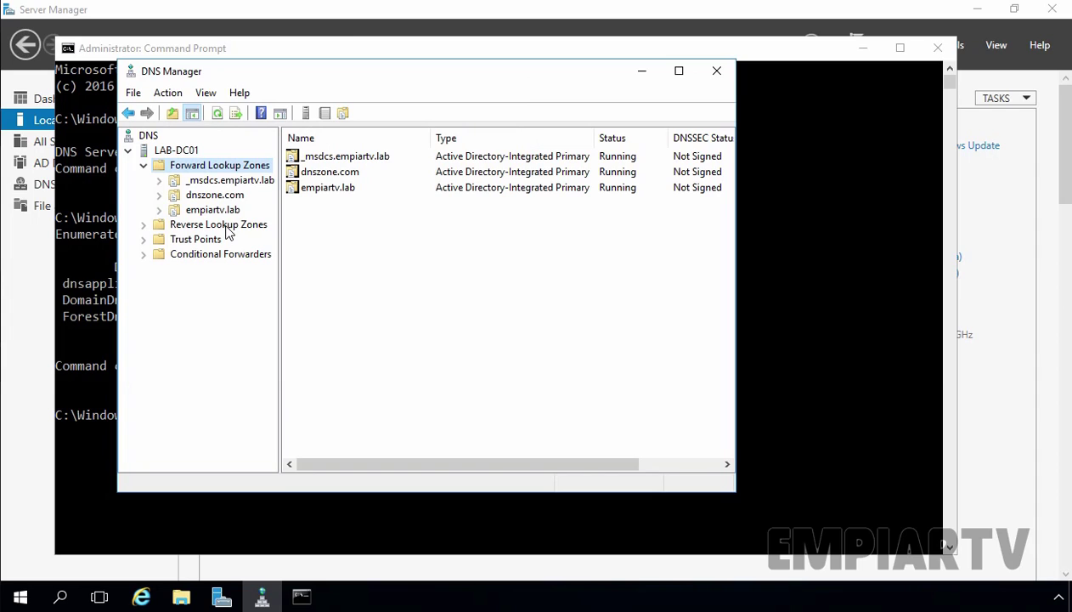
View the dnszone.com zone records on LAB-DC01 and on LAB-SERVER01.
click(209, 195)
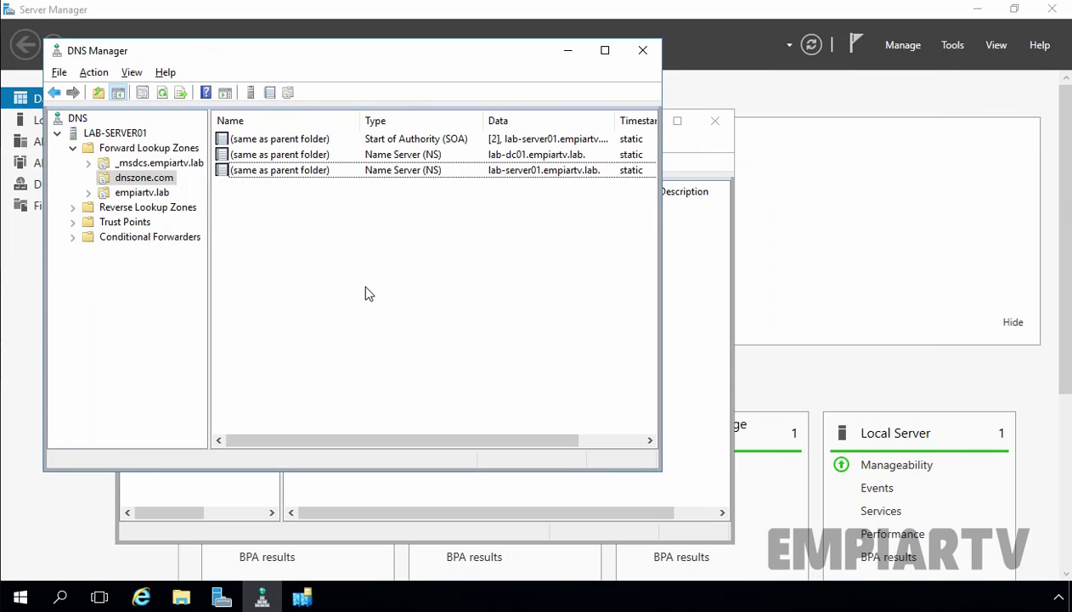
click(144, 179)
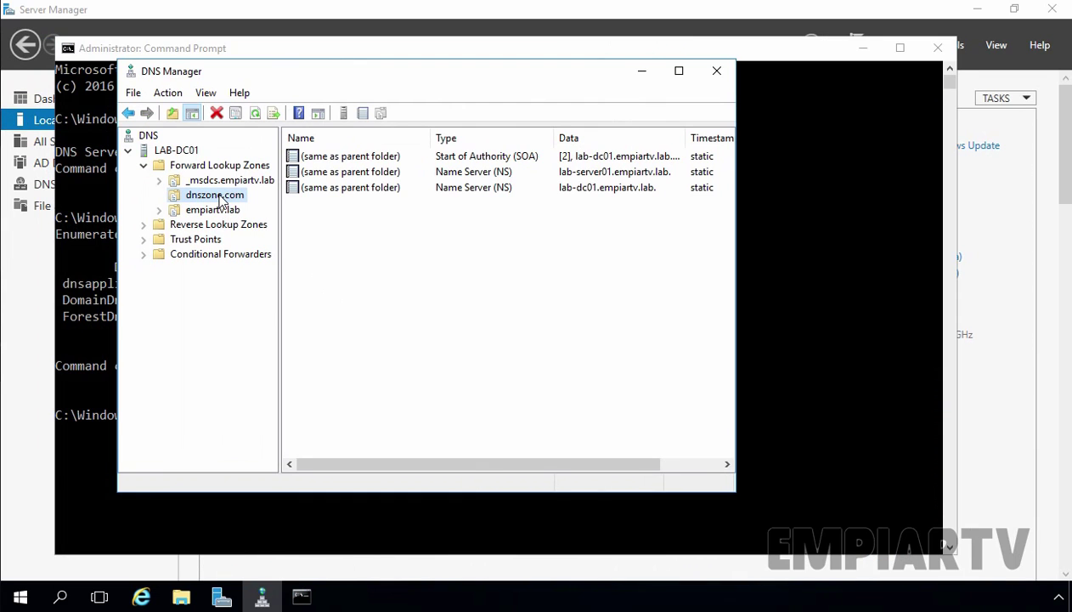
Change the replication scope of dnszone.com on LAB-DC01 to all domain controllers in the directory partition dnsapplication.empiartv.lab, and return to the forward zones list.
right_click(219, 197)
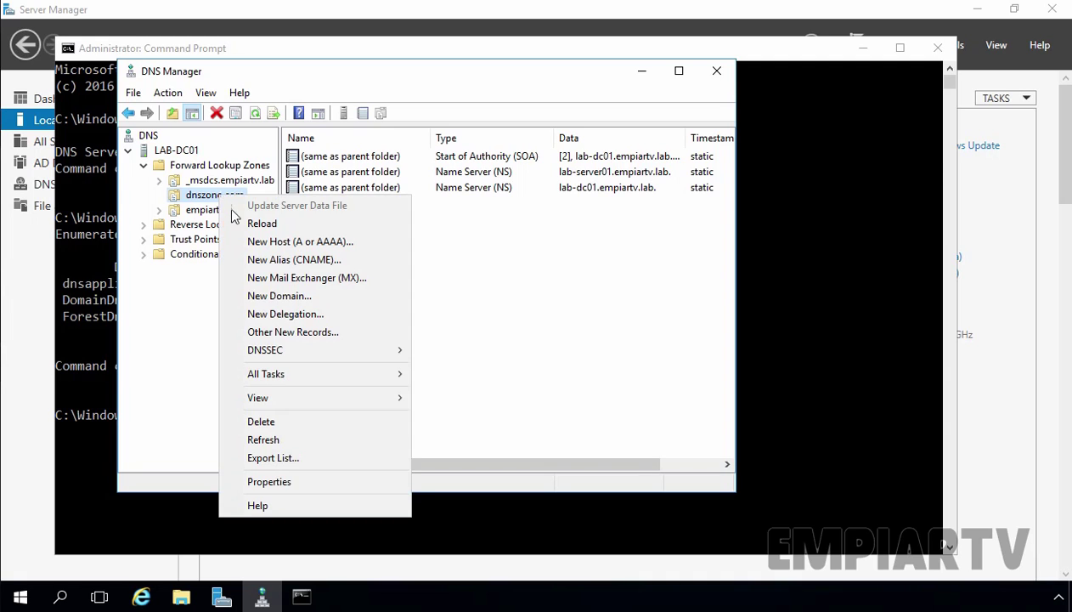
click(267, 480)
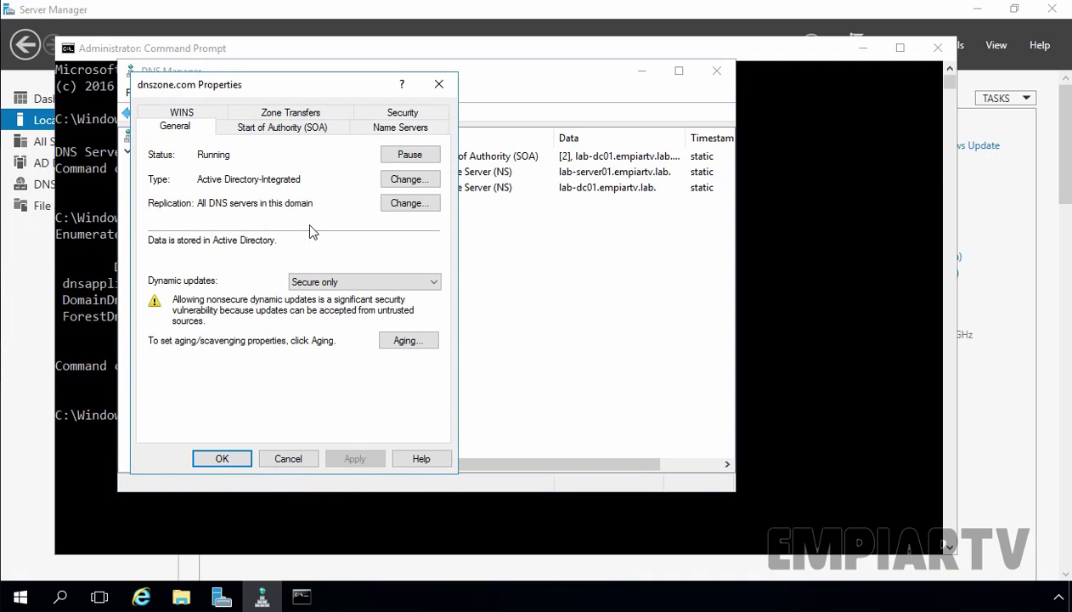
click(413, 206)
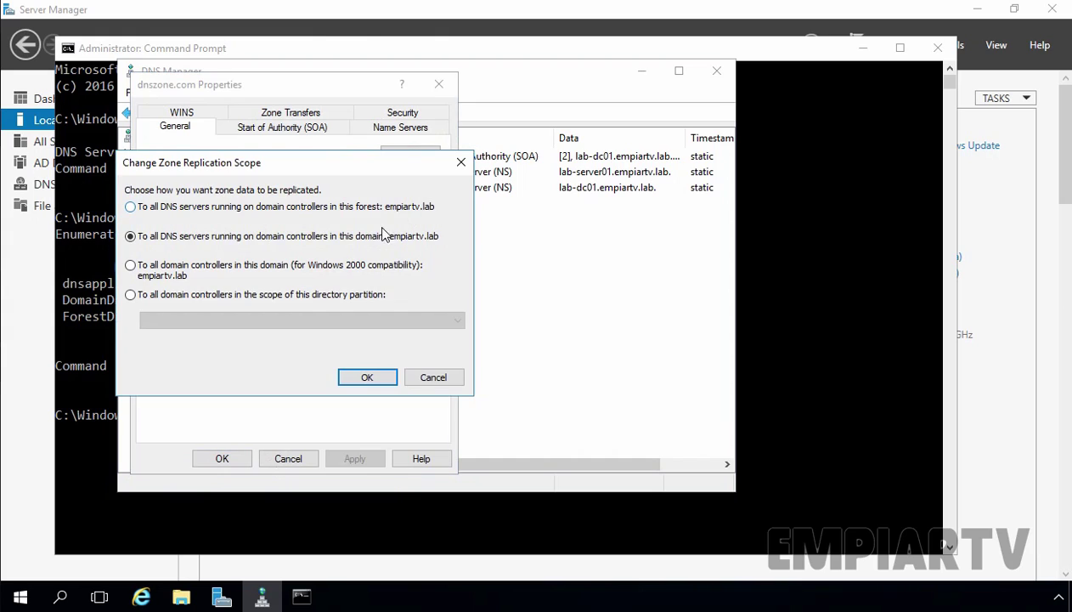
click(149, 294)
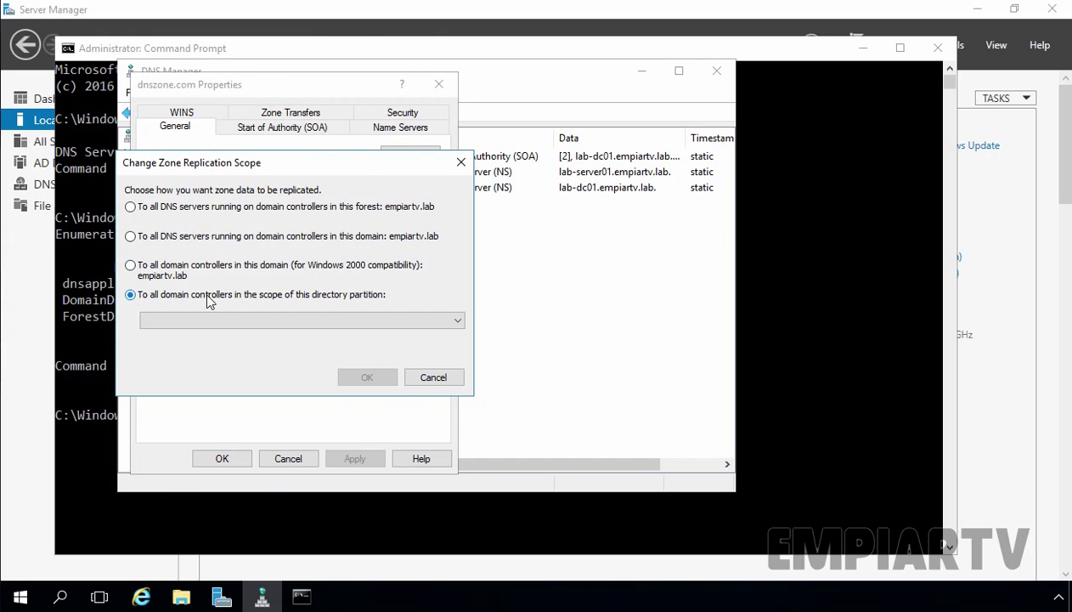
click(357, 319)
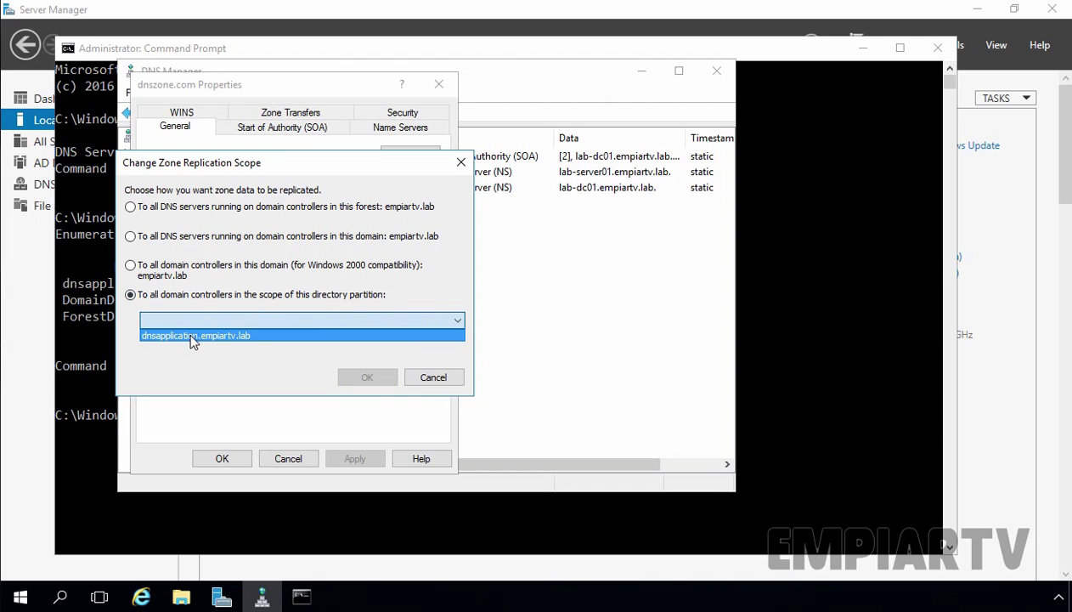
click(188, 335)
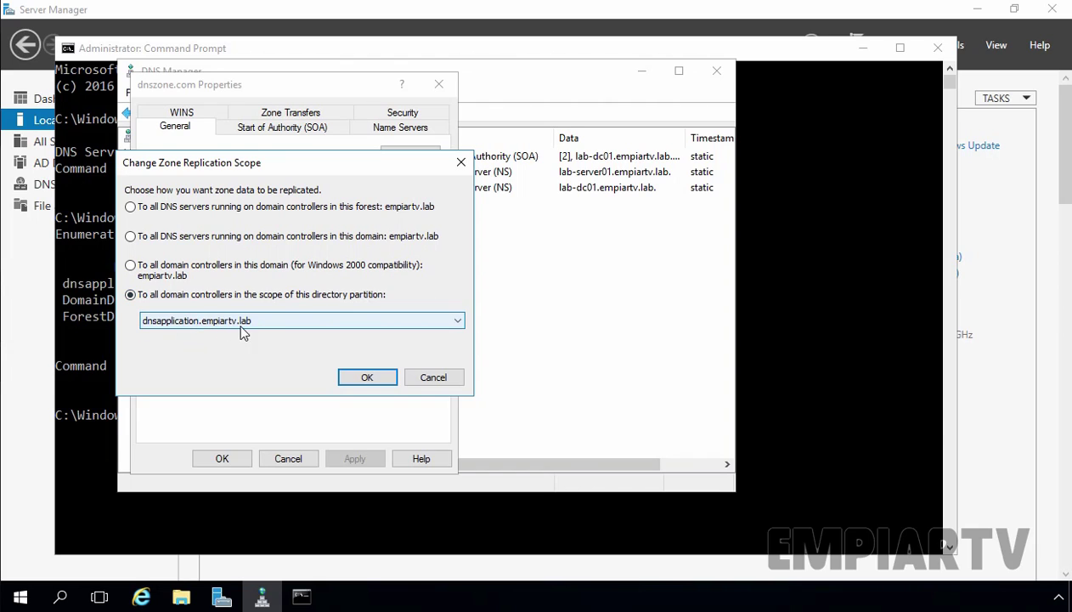
click(366, 382)
click(367, 381)
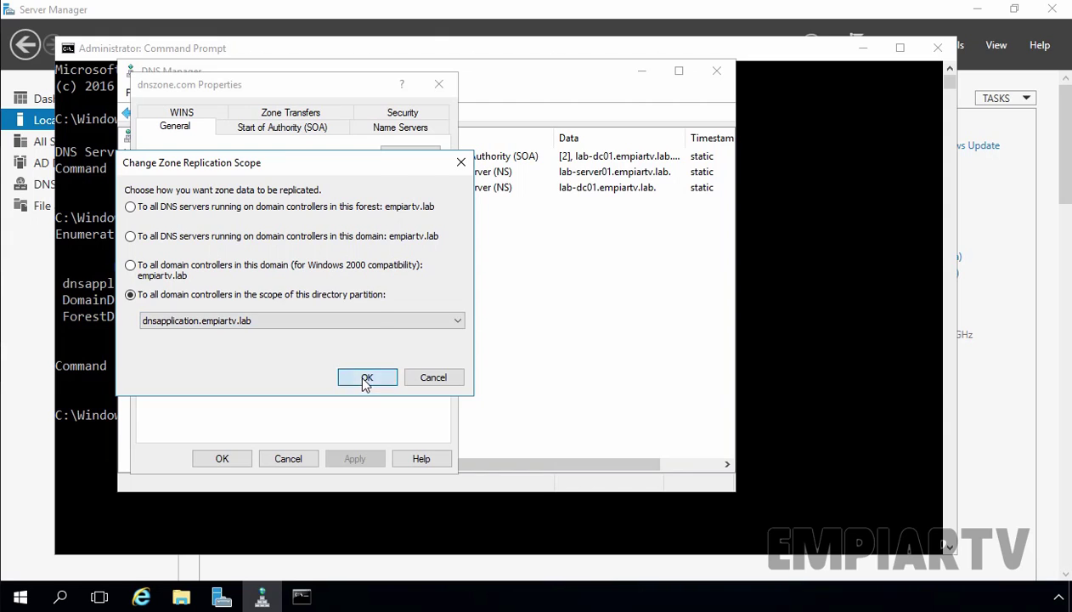
click(355, 458)
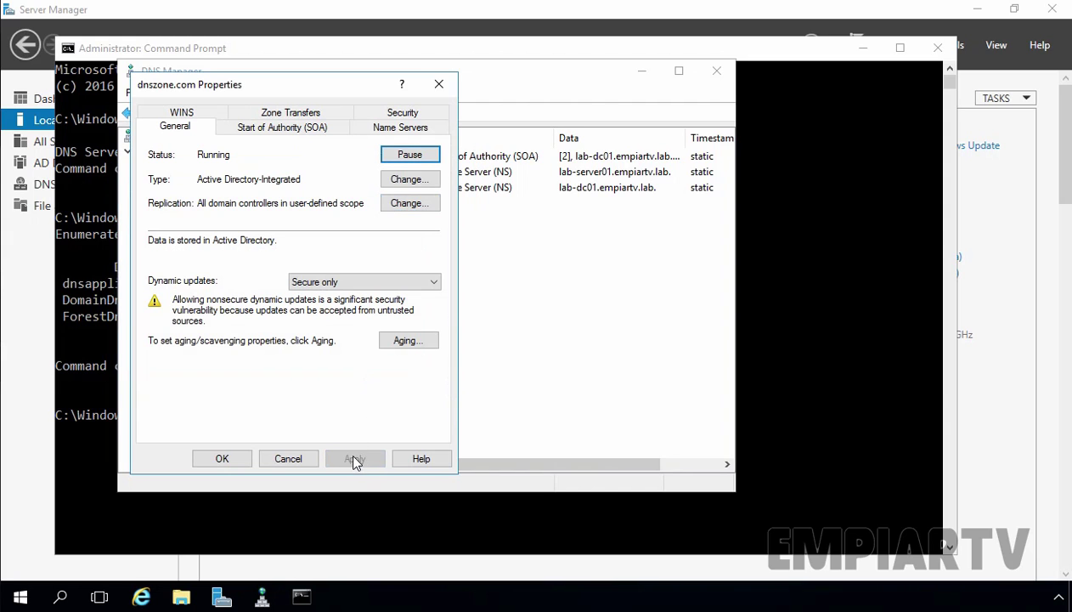
click(230, 460)
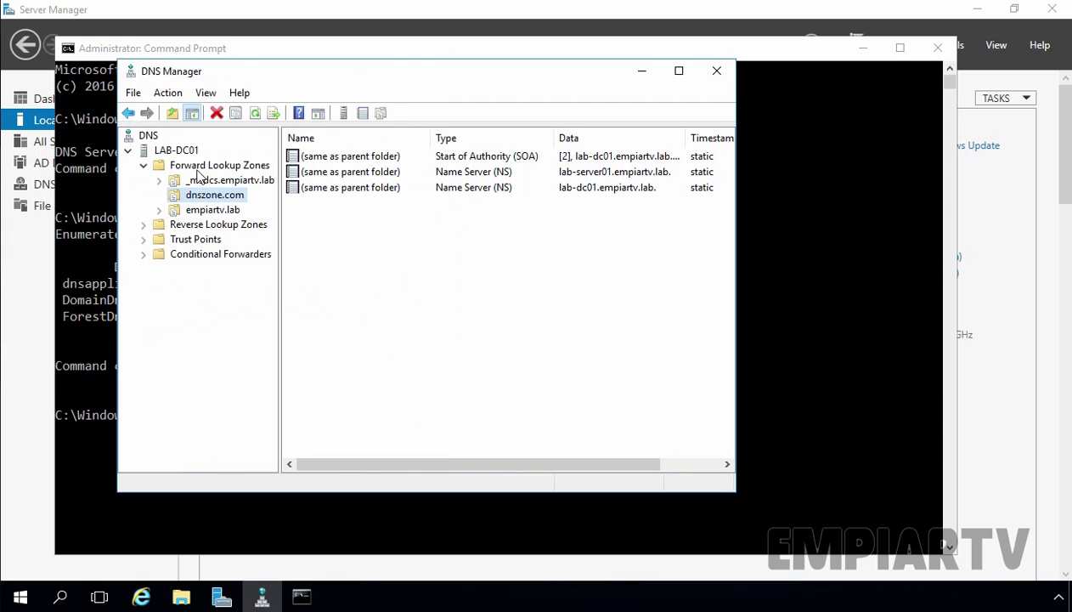
click(199, 165)
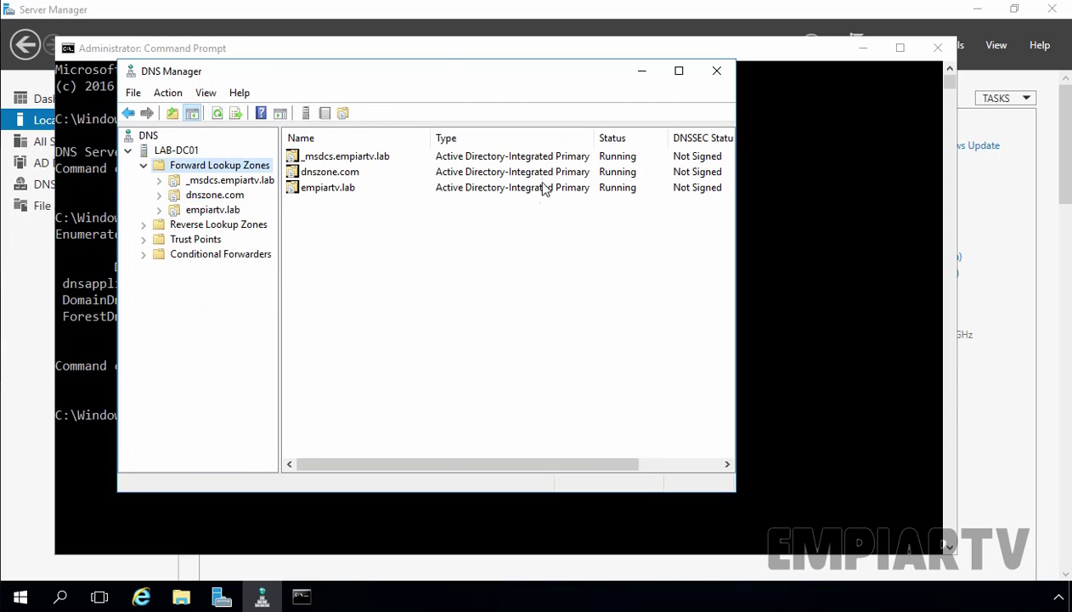
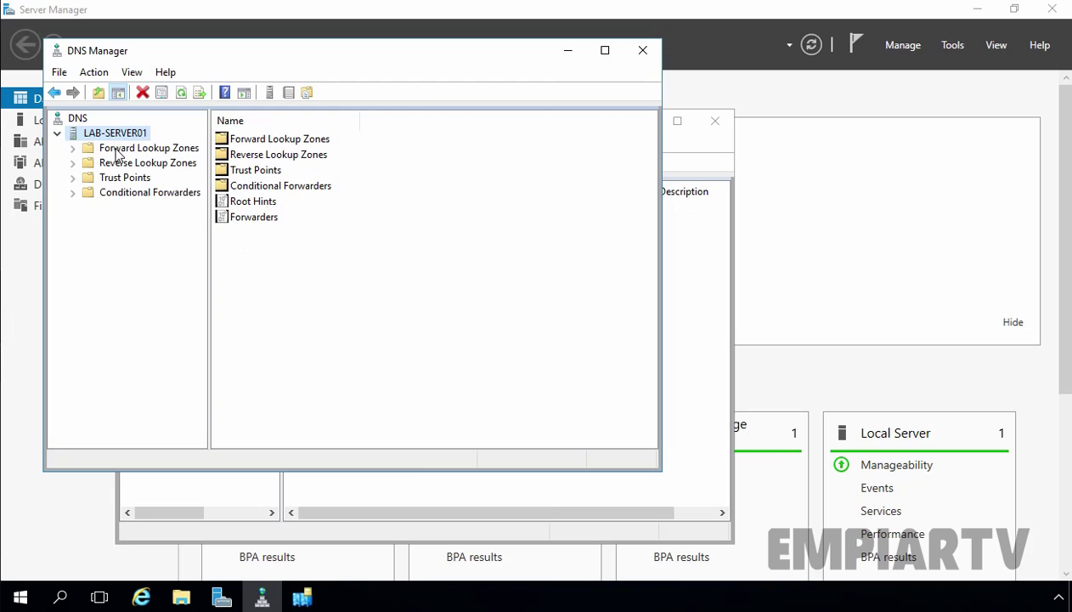
Open the dnszone.com zone on LAB-SERVER01 and check its replication scope options, without changing them.
double_click(117, 148)
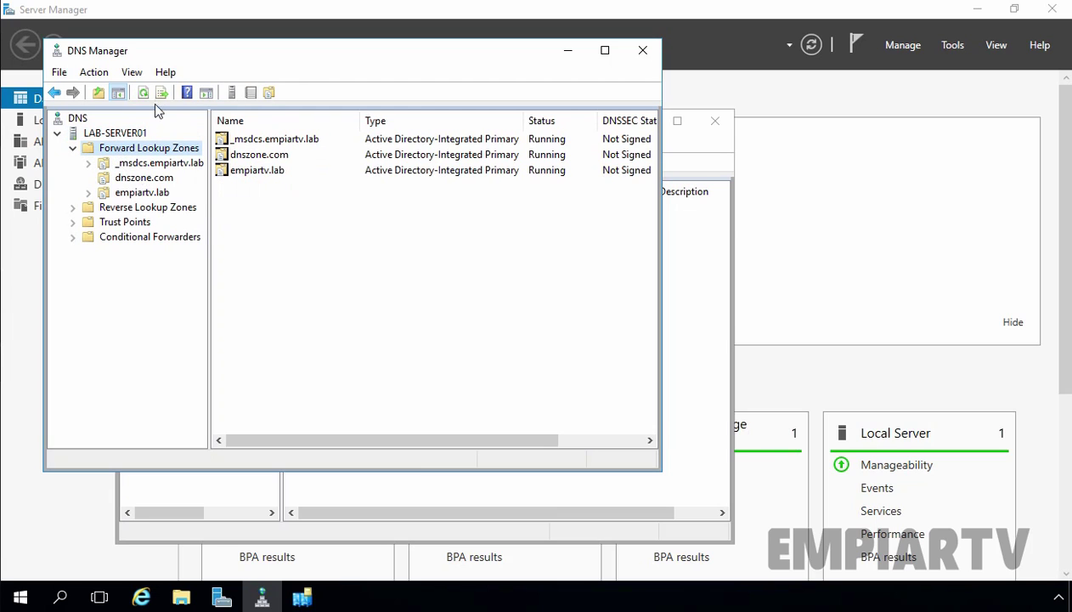
click(141, 180)
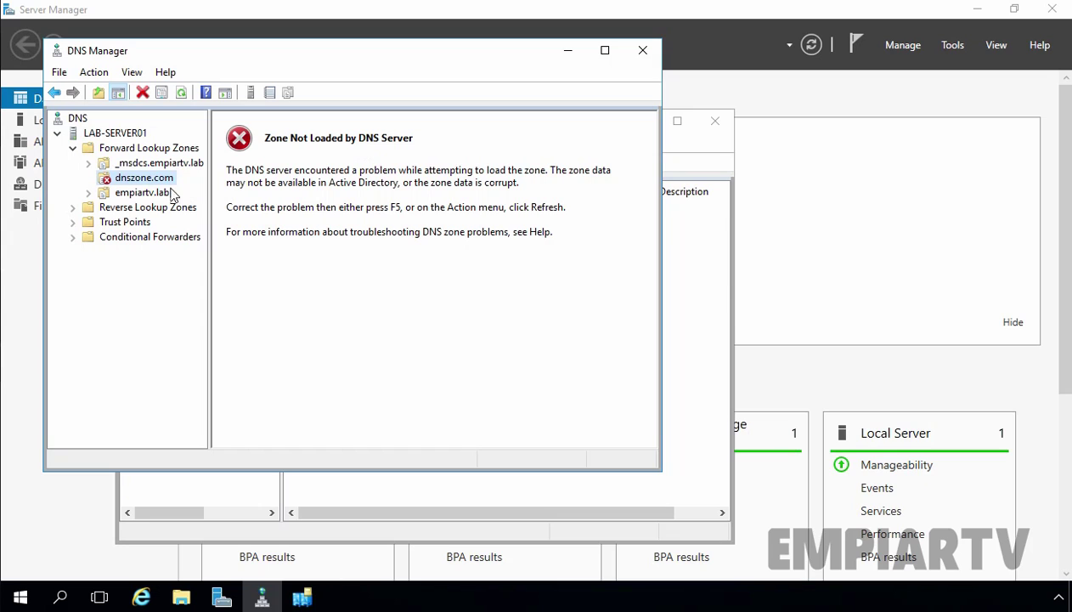
right_click(139, 183)
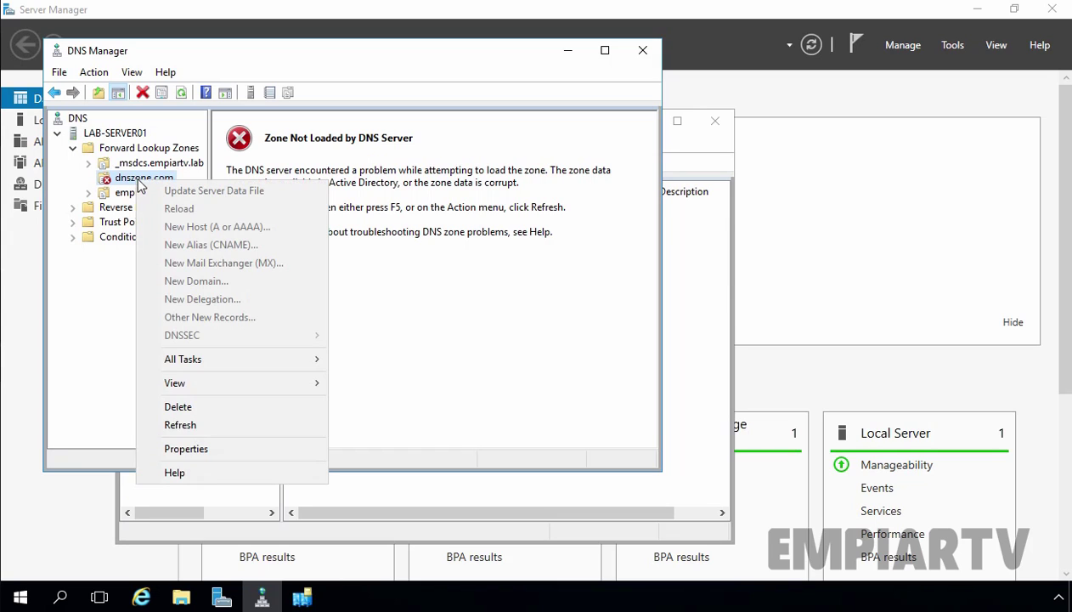
click(204, 447)
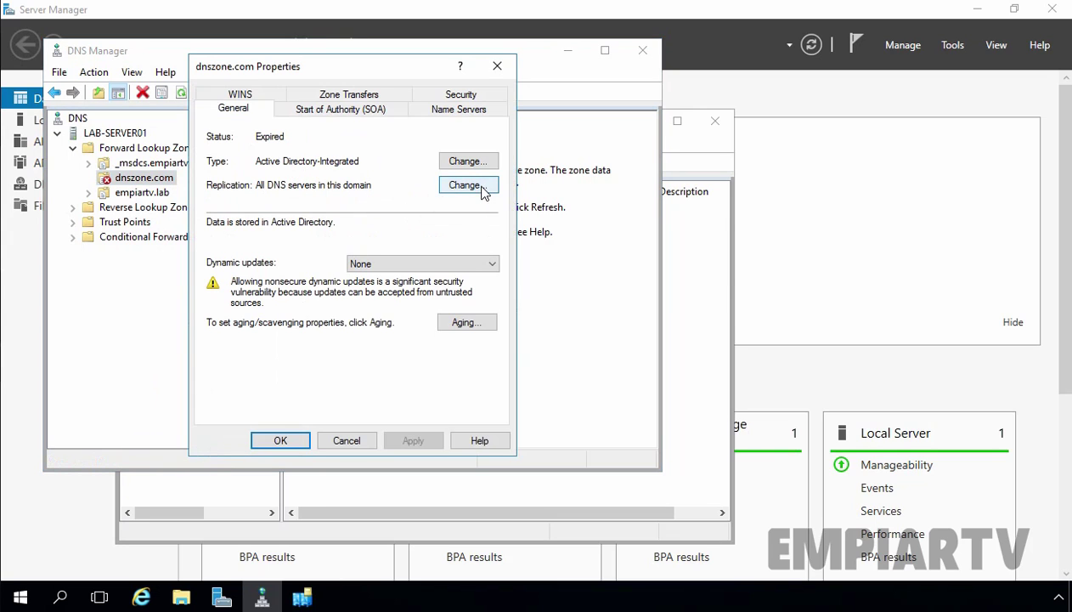
click(481, 187)
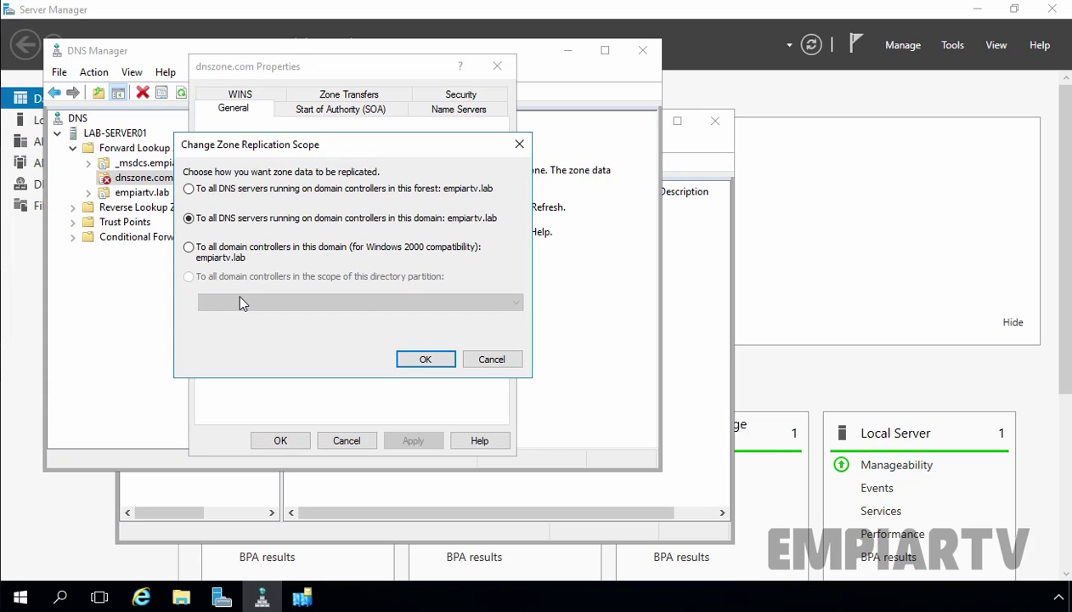
click(506, 360)
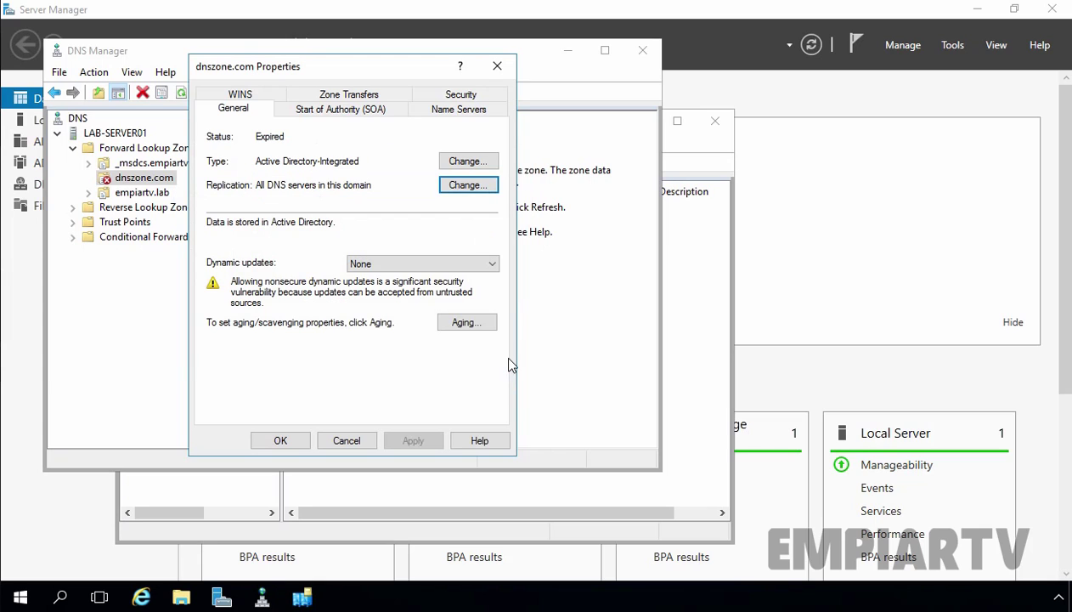
click(371, 440)
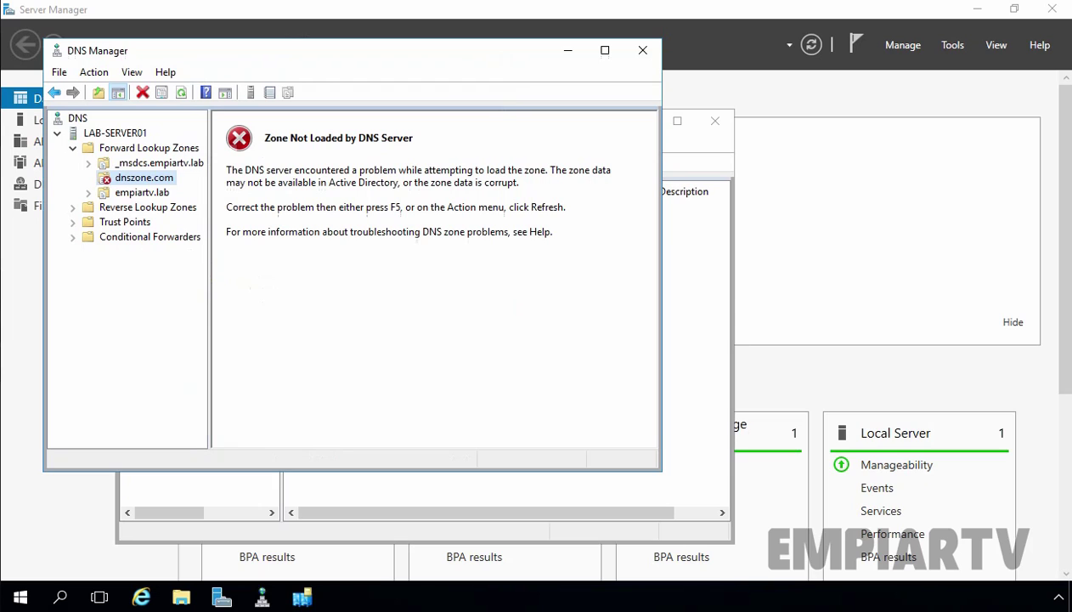
Open an administrator Command Prompt and list the second server's directory partitions by running dnscmd 192.168.1.6 /enumdirectorypartitions.
right_click(20, 600)
click(88, 378)
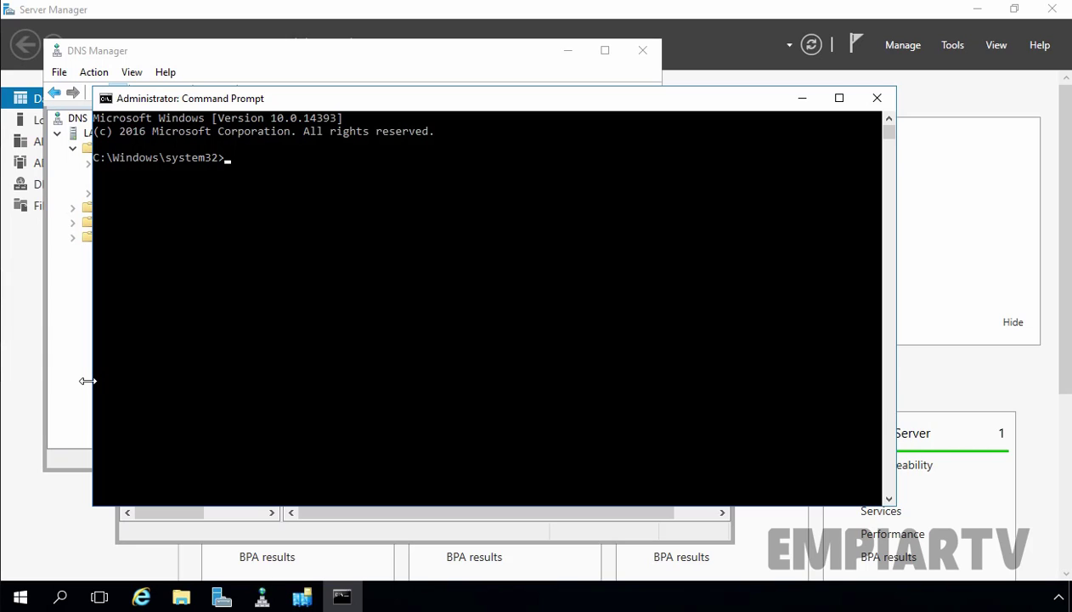
text(dnscmd 192.168.1.5)
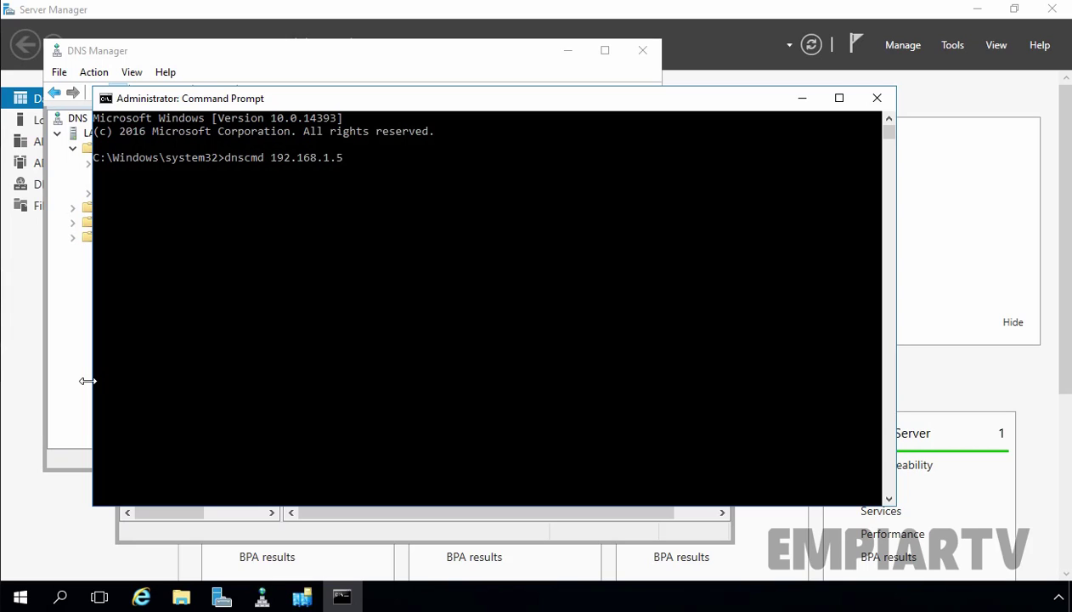
key(BackSpace)
text(6)
text(/enumdirectoryparti)
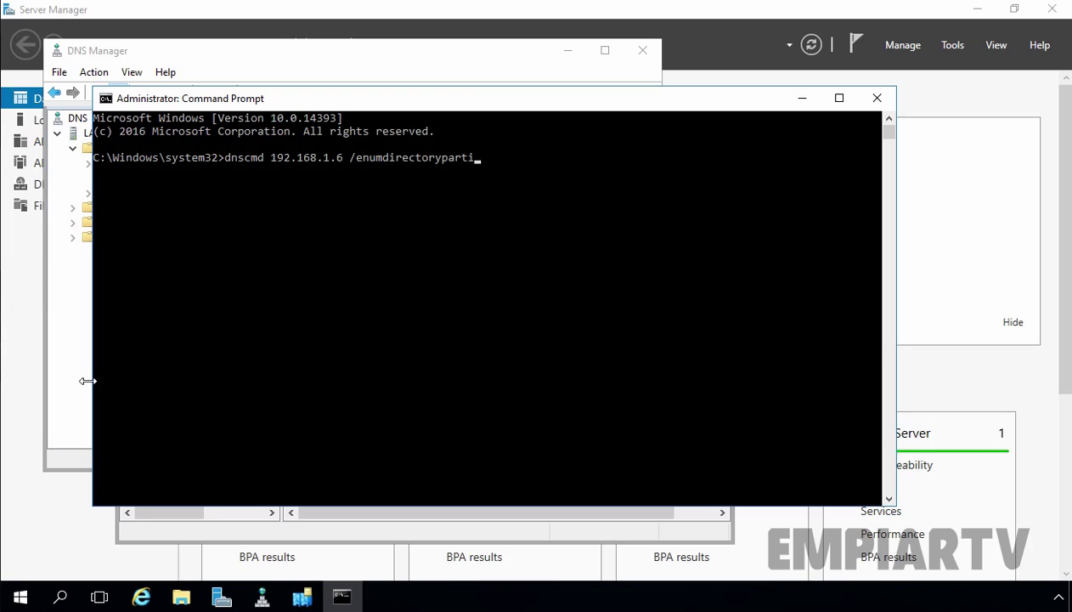
text(tions)
key(Return)
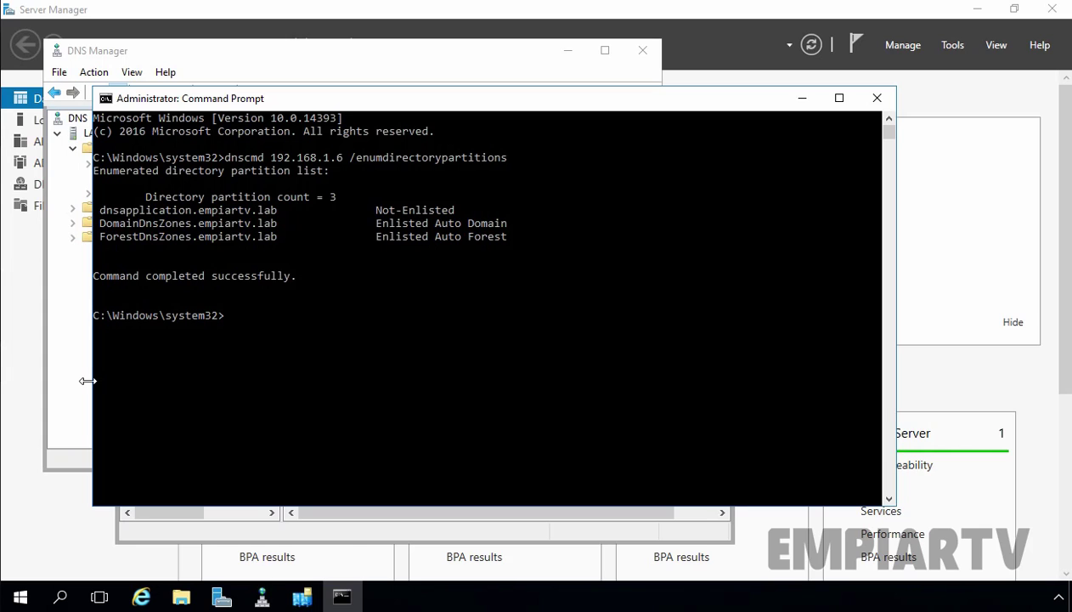
Enlist the server in the custom partition by running dnscmd 192.168.1.6 /enlistdirectorypartition dnsapplication.empiartv.lab.
text(dnscmd 192.168.1.6 )
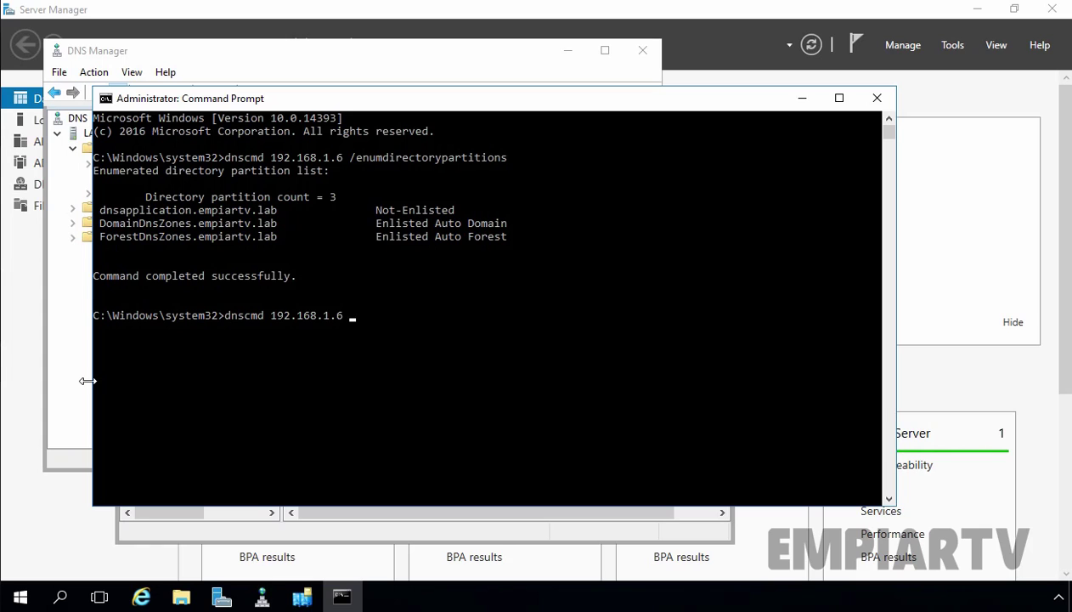
text(/enlistdirectorypartition)
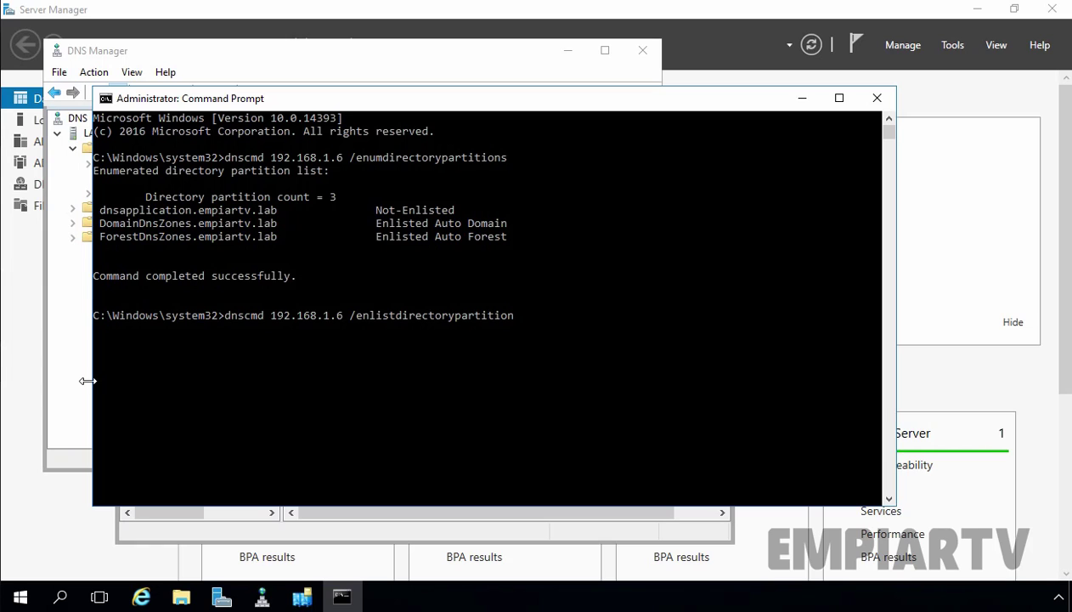
text( dnsapplicatio)
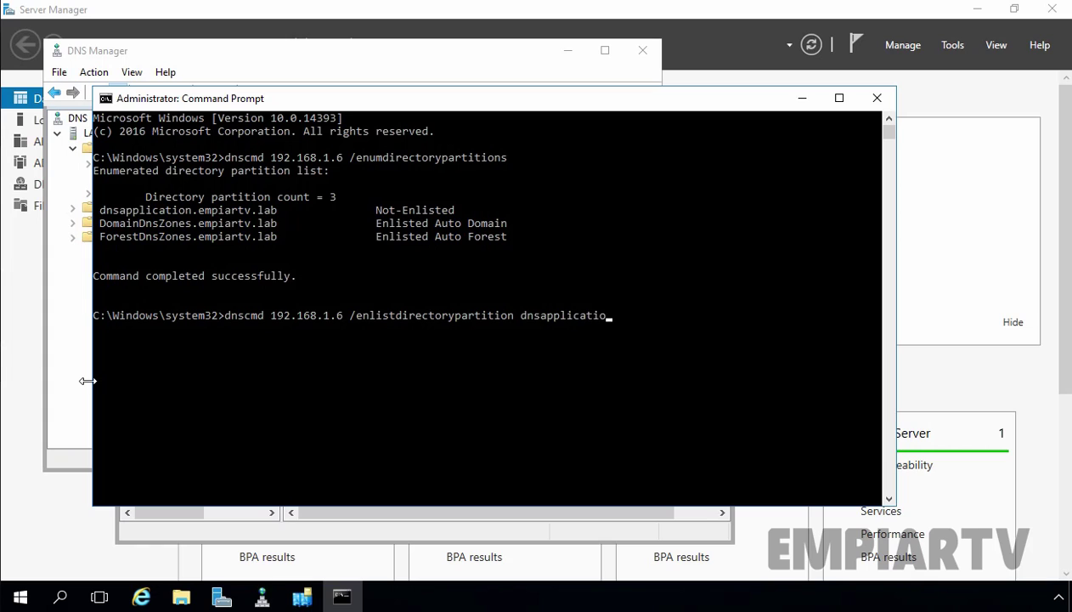
text(n.empiartv.lab)
key(Return)
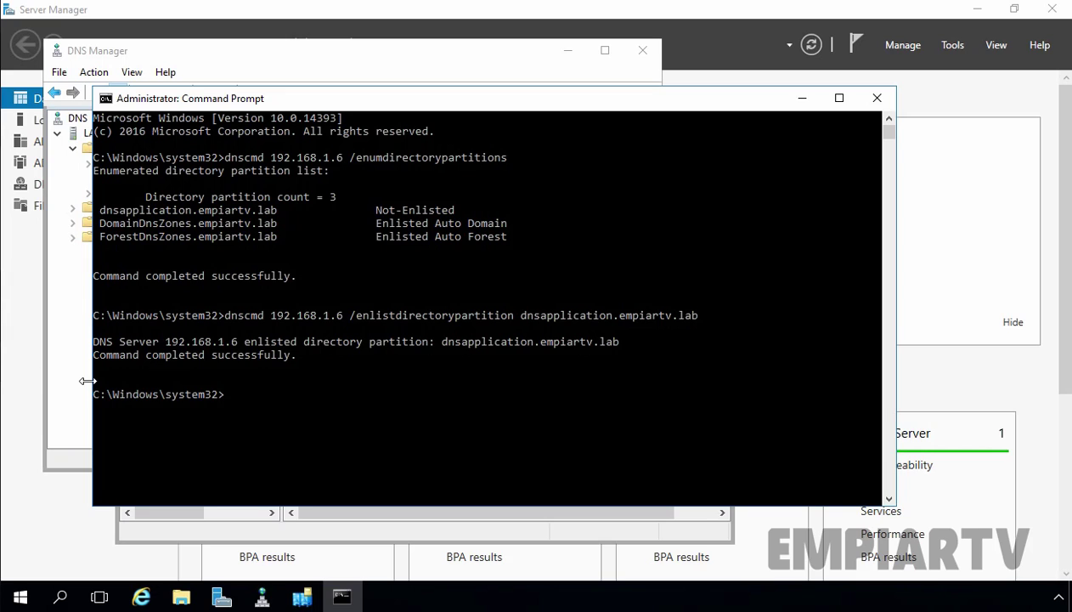
Rerun dnscmd 192.168.1.6 /enumdirectorypartitions to check the enlistment status of dnsapplication.empiartv.lab.
key(Up)
key(Up)
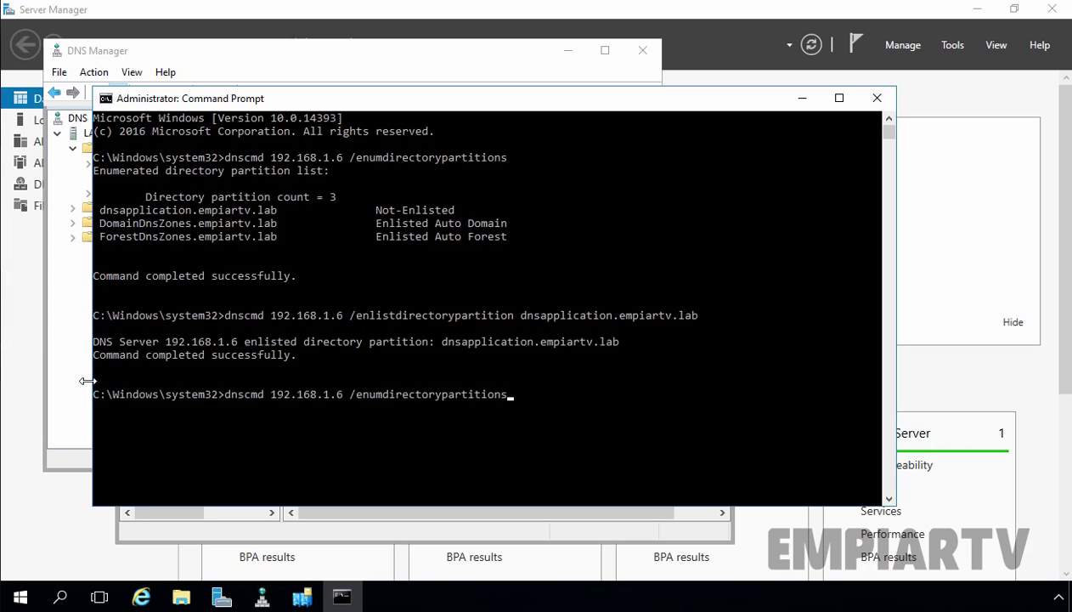
key(Return)
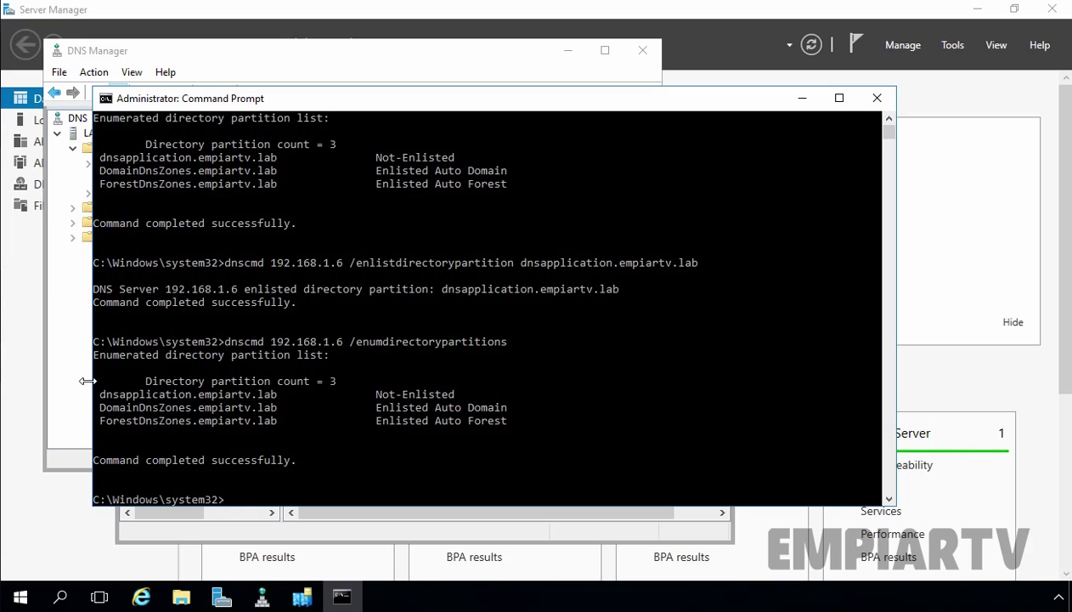
Switch to DNS Manager and restart the DNS service on LAB-SERVER01.
click(204, 52)
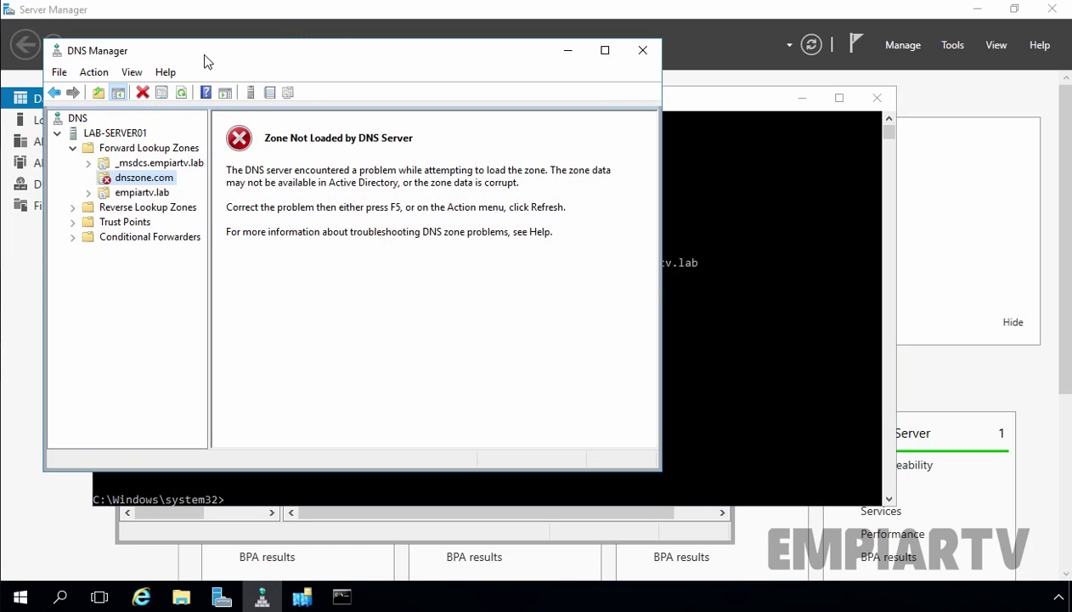
click(115, 133)
right_click(122, 136)
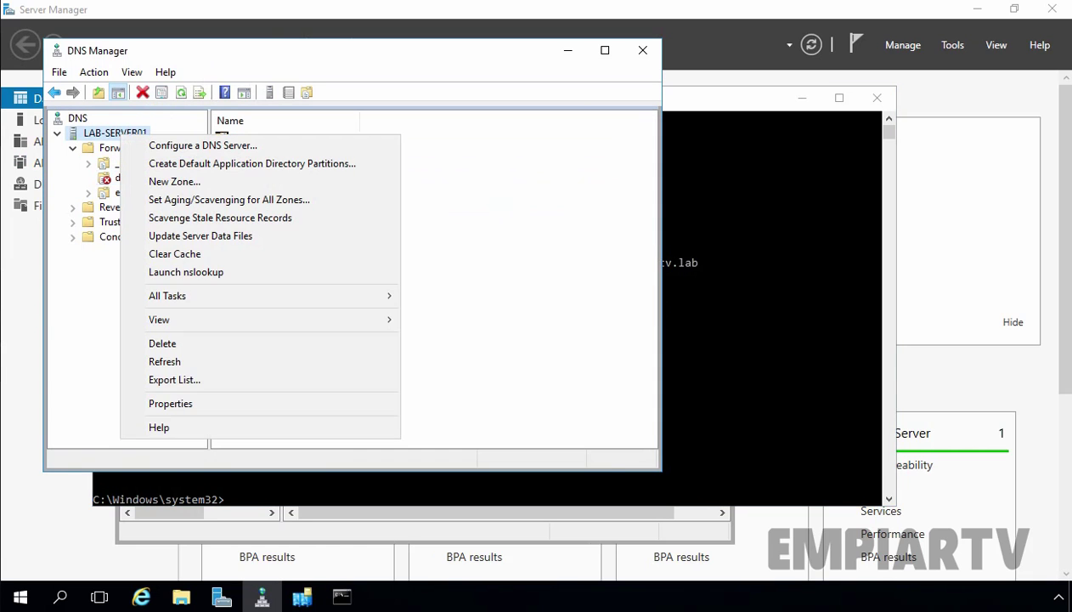
mouse_move(180, 286)
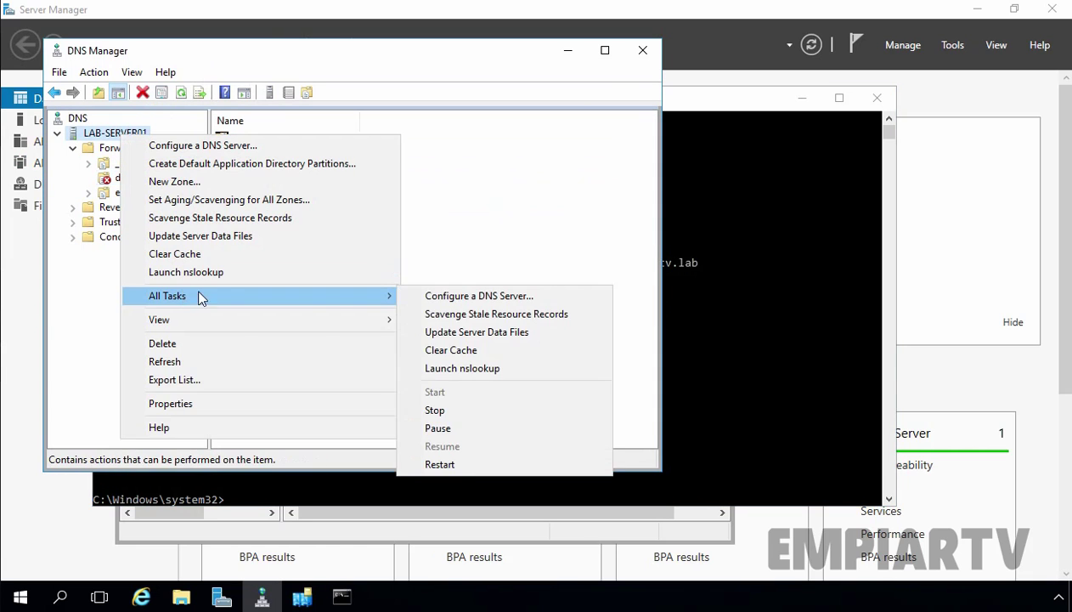
click(465, 465)
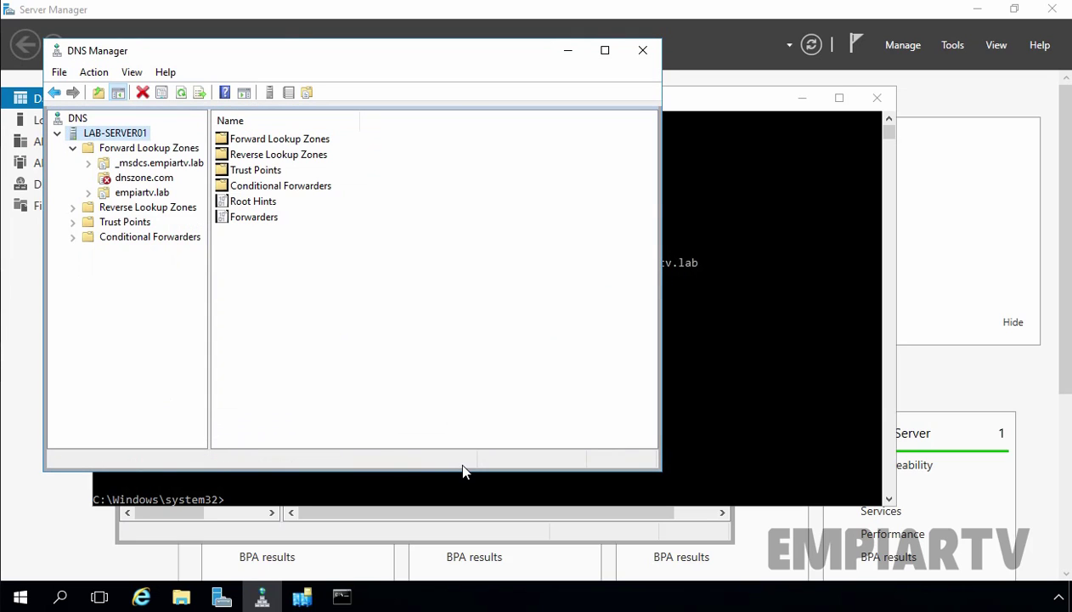
Return to the Command Prompt and list the directory partitions of 192.168.1.6 again with dnscmd /enumdirectorypartitions.
click(804, 462)
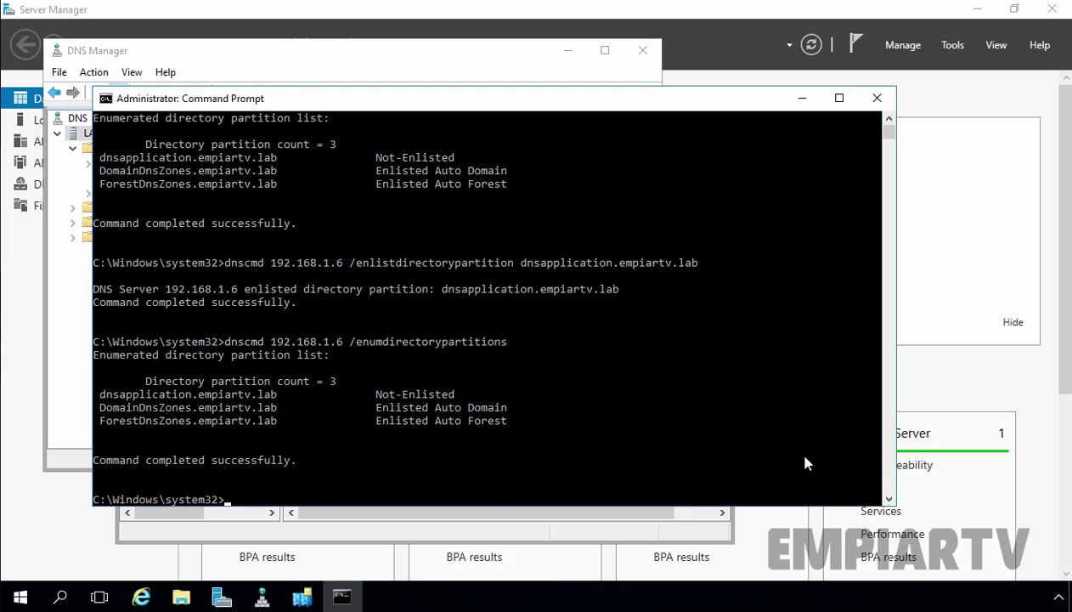
key(Up)
key(Return)
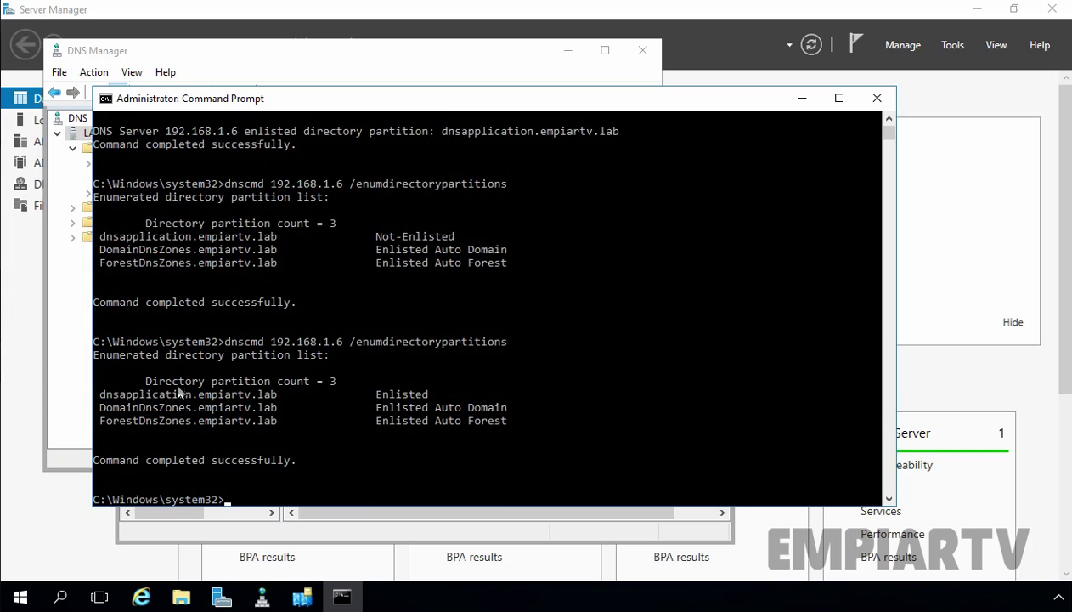
In DNS Manager, change dnszone.com's replication scope on LAB-SERVER01 to all domain controllers in the directory partition dnsapplication.empiartv.lab and apply it.
click(77, 305)
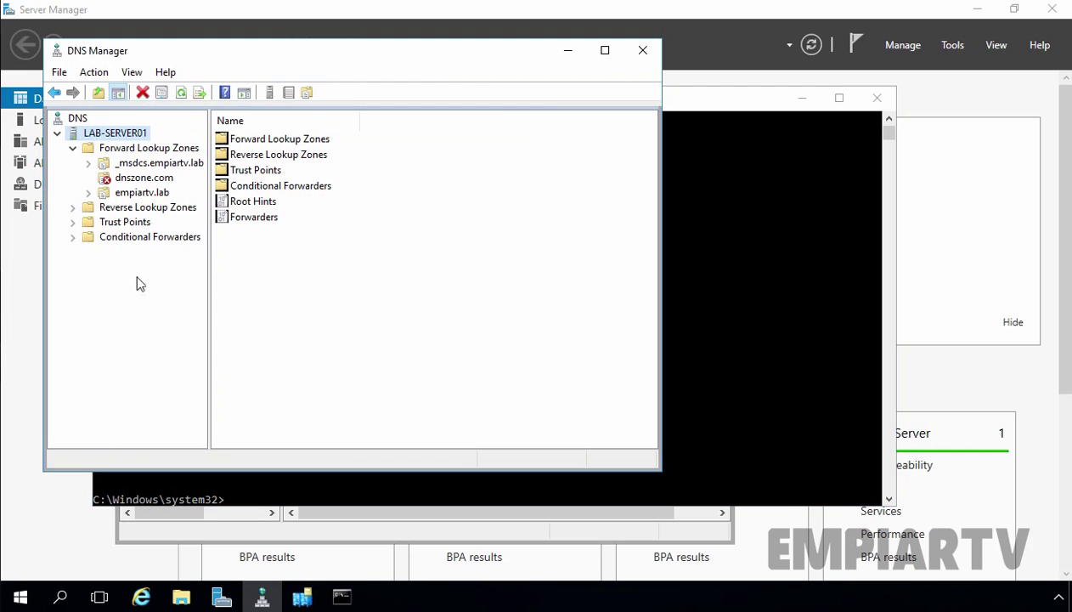
click(138, 179)
right_click(136, 180)
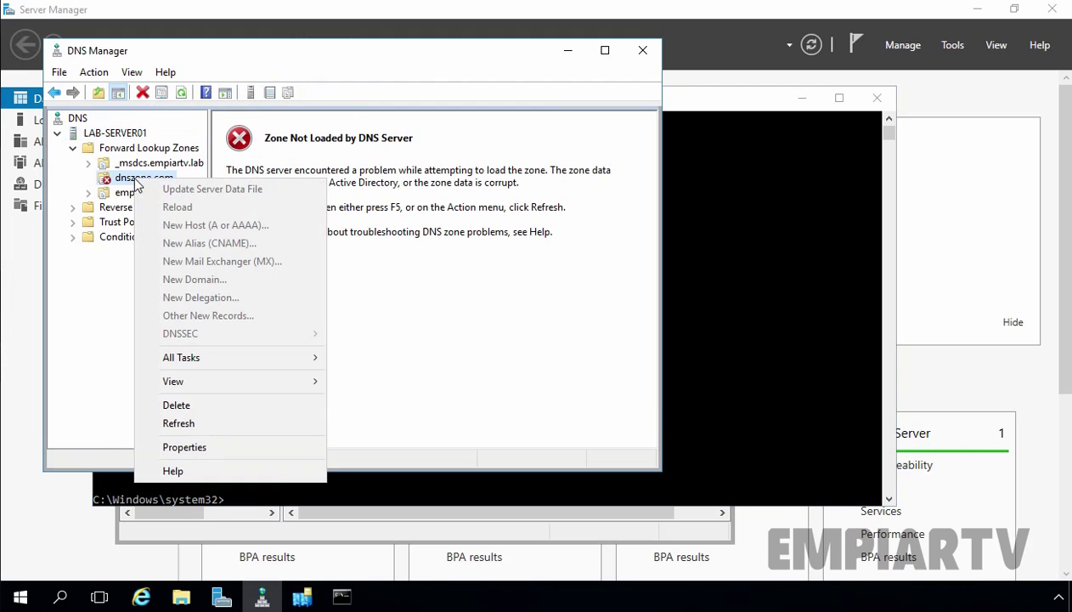
click(203, 446)
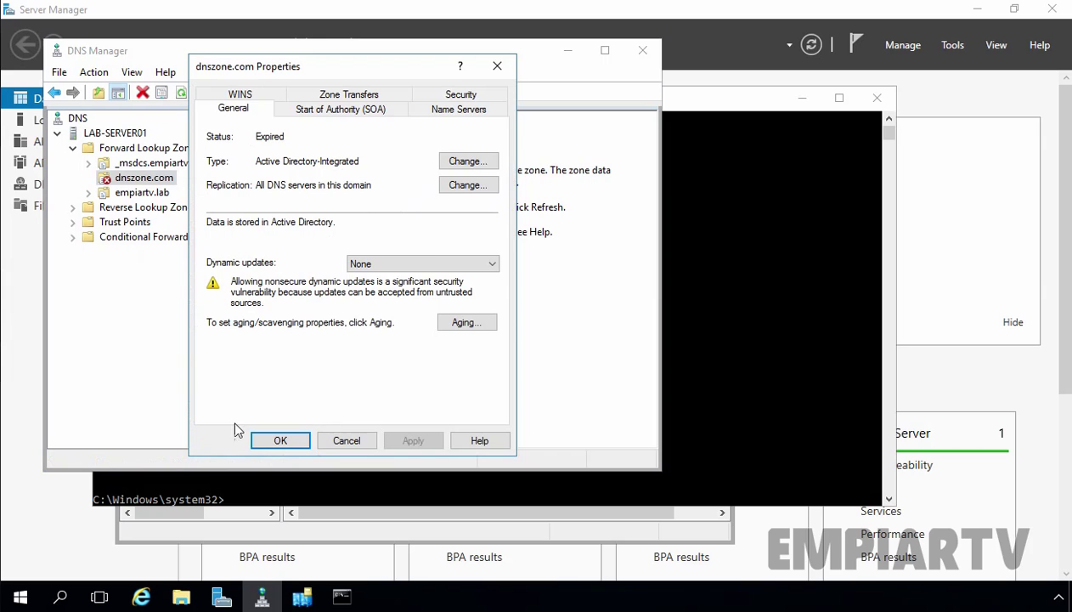
click(465, 187)
click(213, 282)
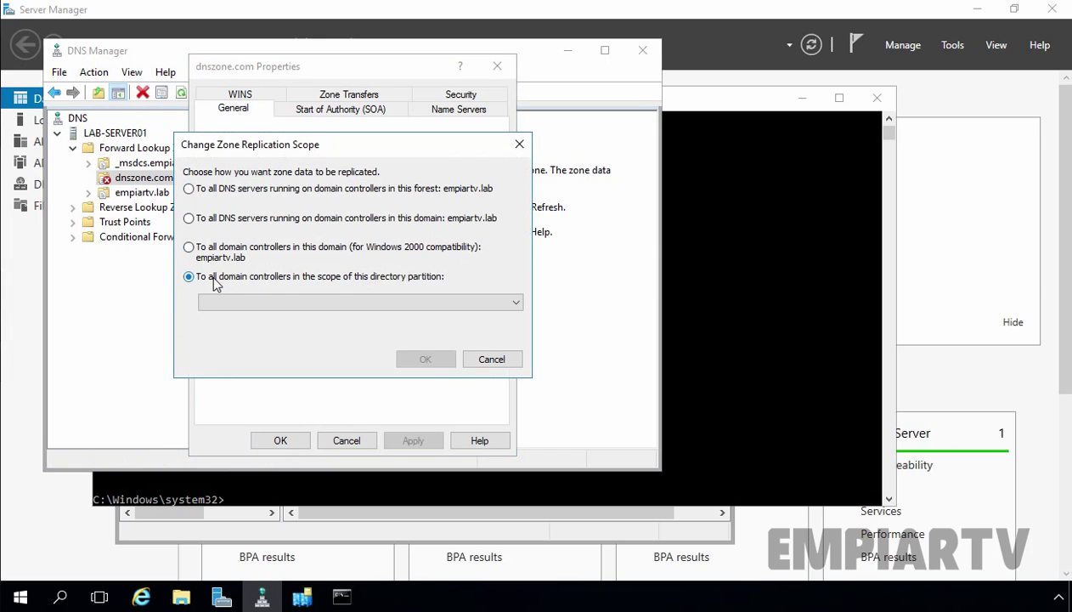
click(226, 301)
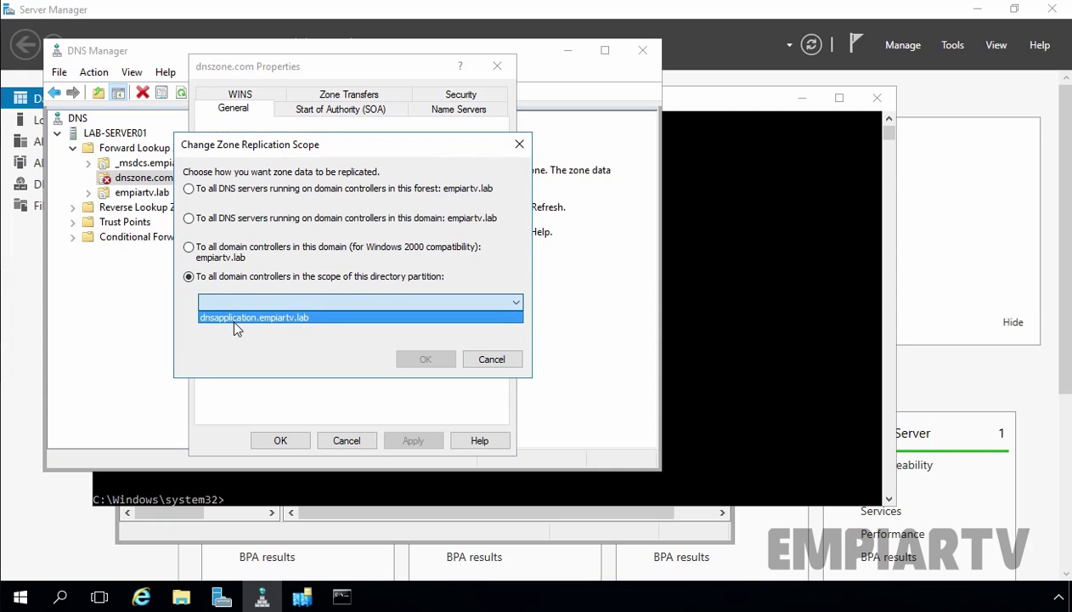
click(235, 320)
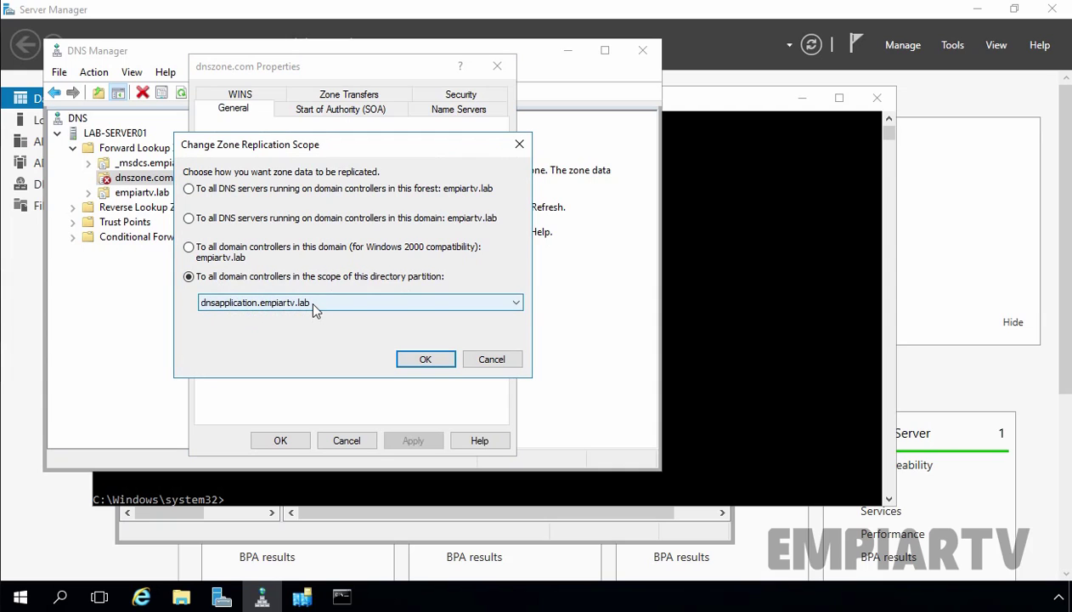
click(425, 358)
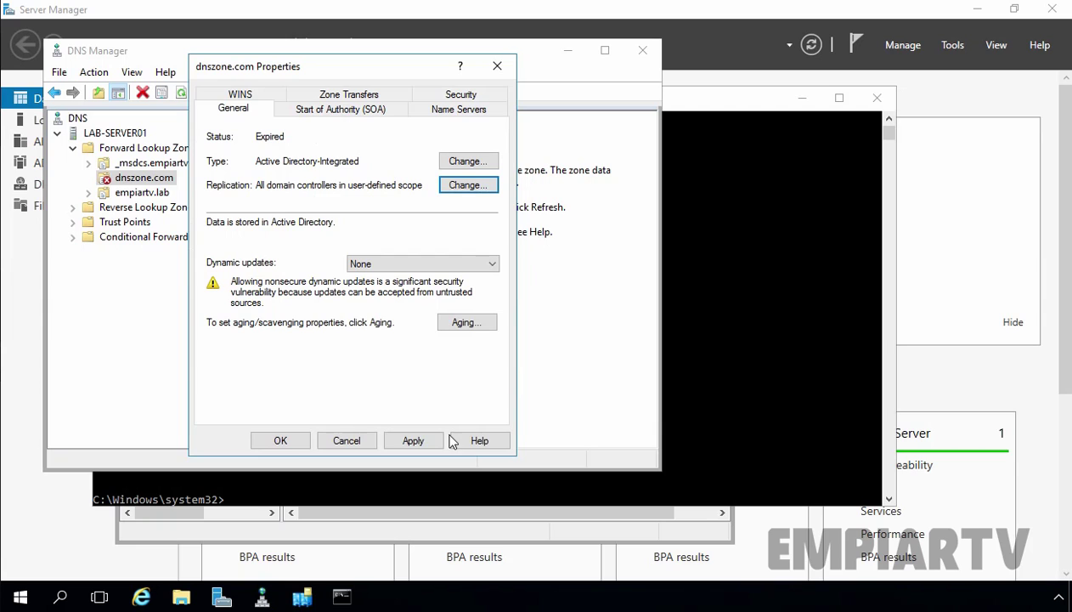
click(417, 437)
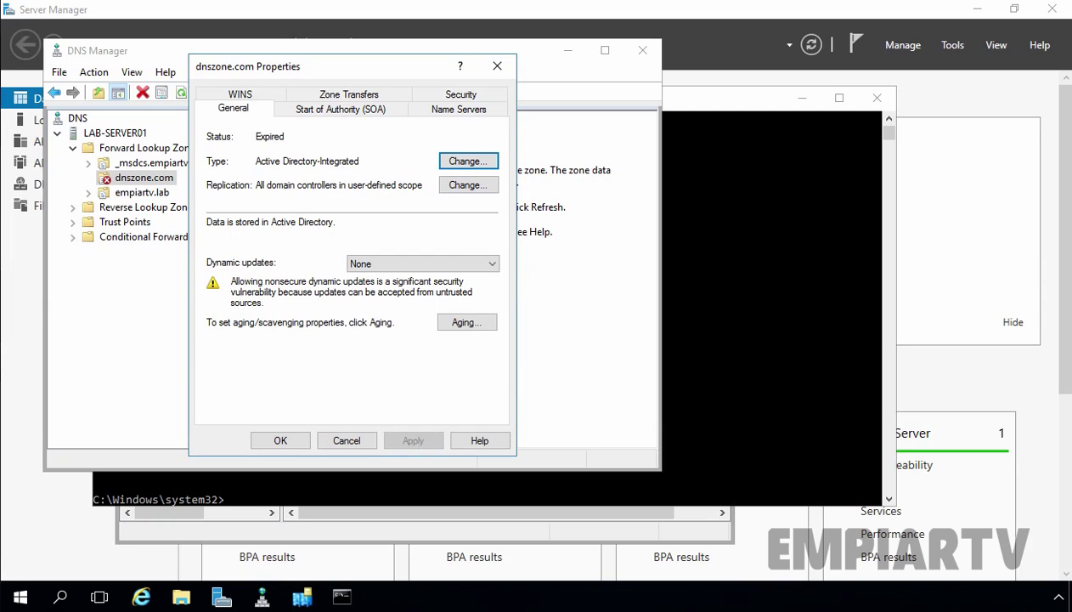
Set dnszone.com's dynamic updates to Secure only, save the zone properties, and refresh the zone.
click(371, 265)
click(371, 302)
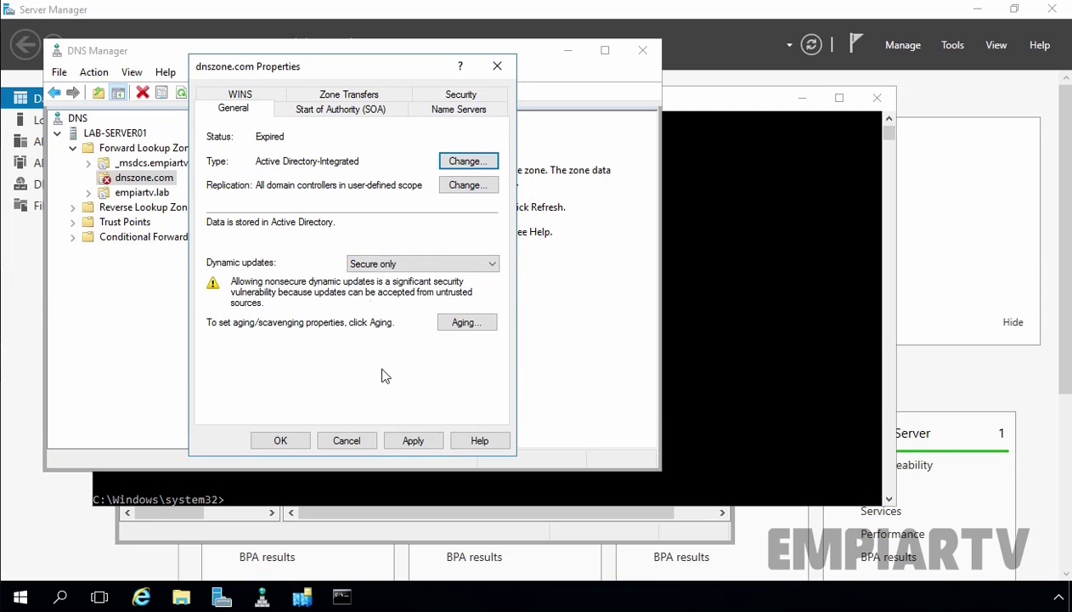
click(412, 439)
click(282, 440)
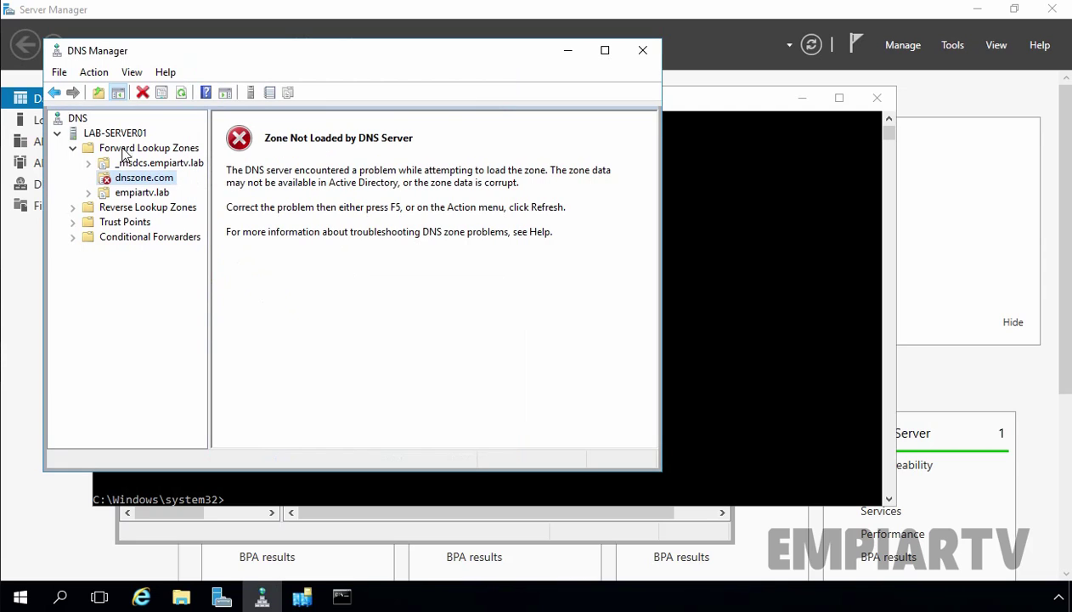
click(180, 93)
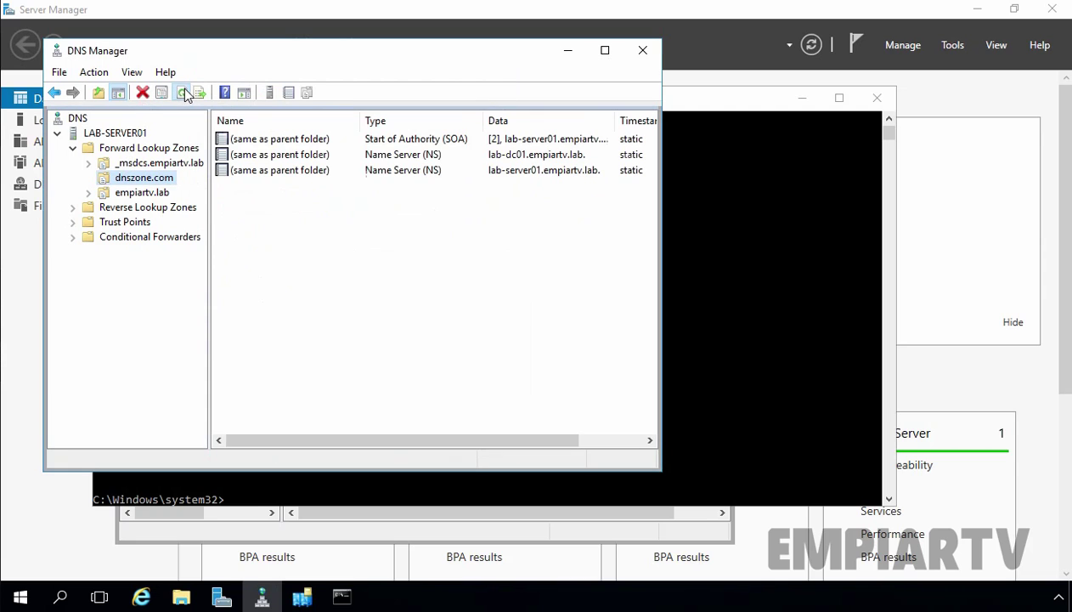